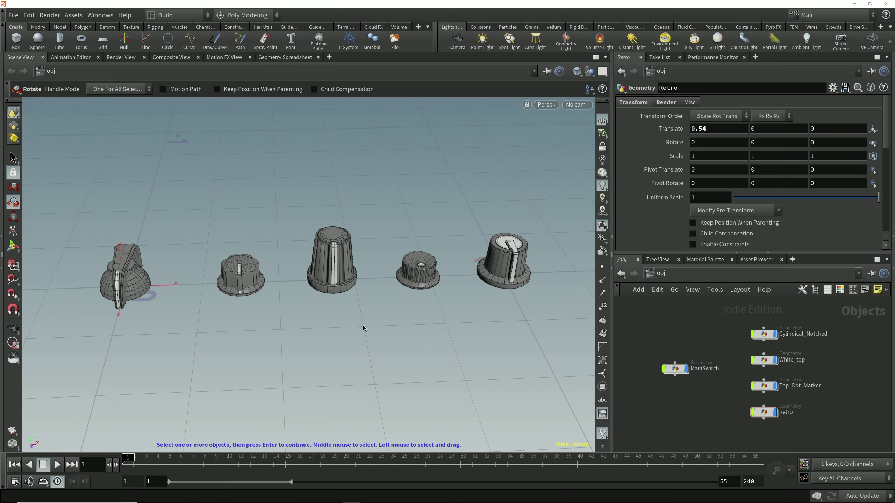
Try rotating the Retro knob about its own pivot and undo the rotation
mouse_move(347, 321)
left_mouse_down("alt")
mouse_move(385, 319)
mouse_move(348, 326)
mouse_move(361, 336)
mouse_move(356, 321)
left_mouse_up("alt")
key("r")
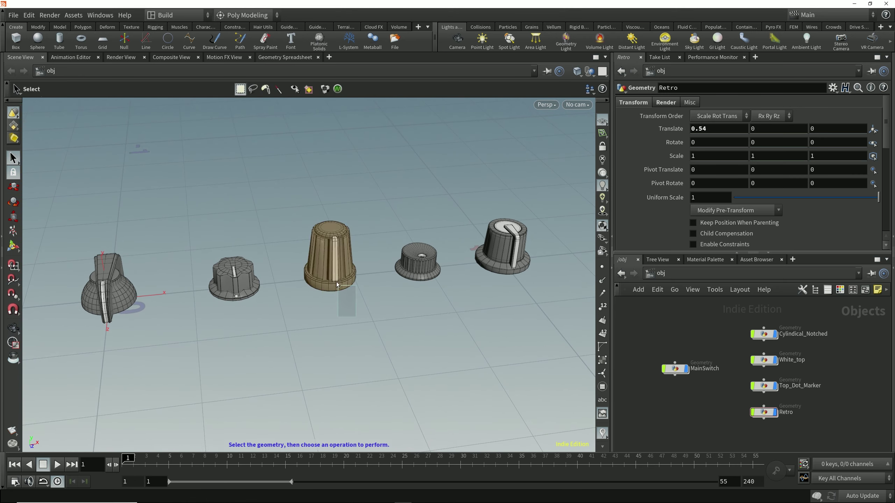
left_click(336, 282)
mouse_move(336, 282)
left_mouse_down("alt")
mouse_move(373, 310)
mouse_move(328, 313)
mouse_move(356, 304)
mouse_move(334, 262)
mouse_move(329, 291)
mouse_move(341, 287)
left_mouse_up("alt")
key("ctrl+z")
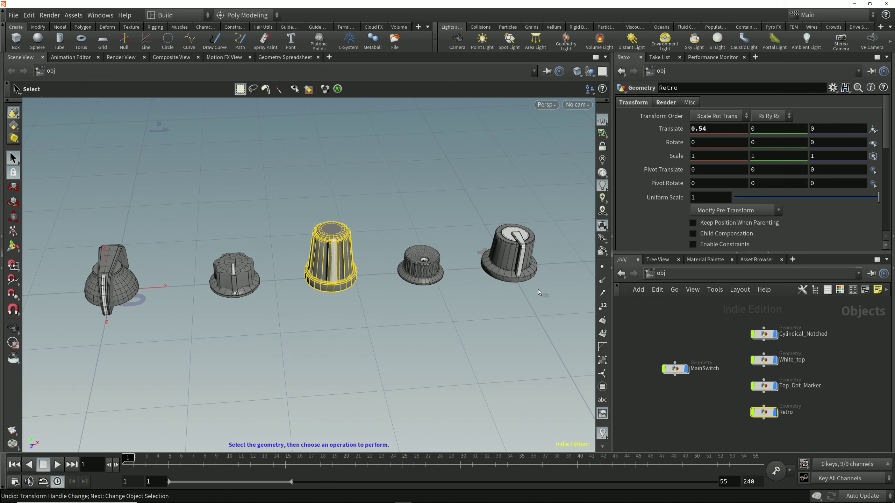
Rotate the White_top knob around its own Y axis to about -0.85° and clear the selection
left_click(527, 277)
mouse_move(557, 299)
left_mouse_down()
mouse_move(533, 307)
mouse_move(547, 301)
left_mouse_up()
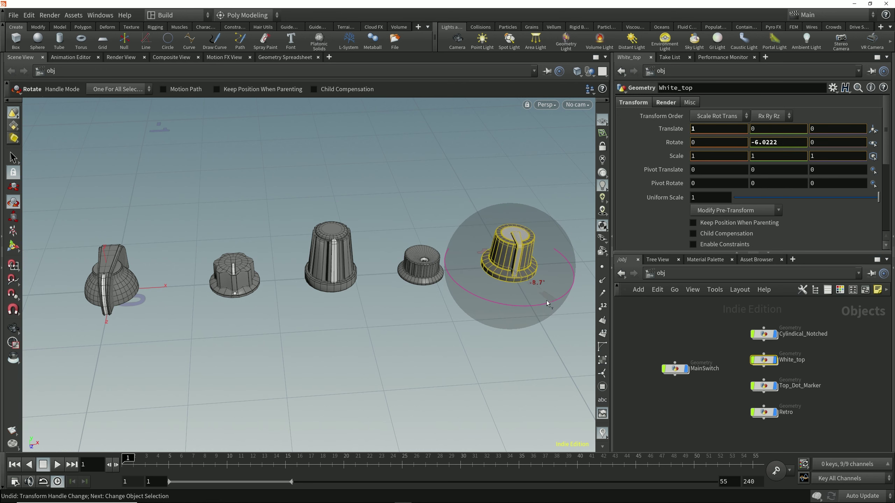
key("s")
left_click(435, 361)
key("r")
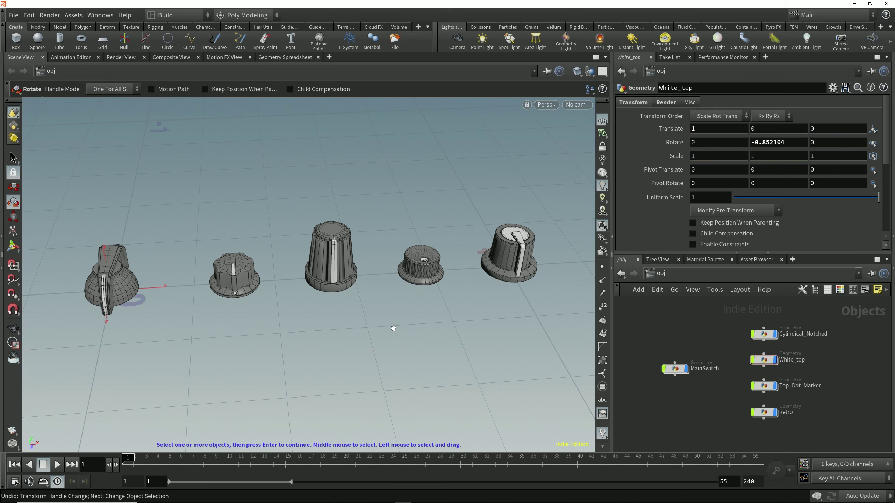
Examine the ControlPanel.tif reference image in the composite view and return to the knobs in the 3D scene
left_click(163, 58)
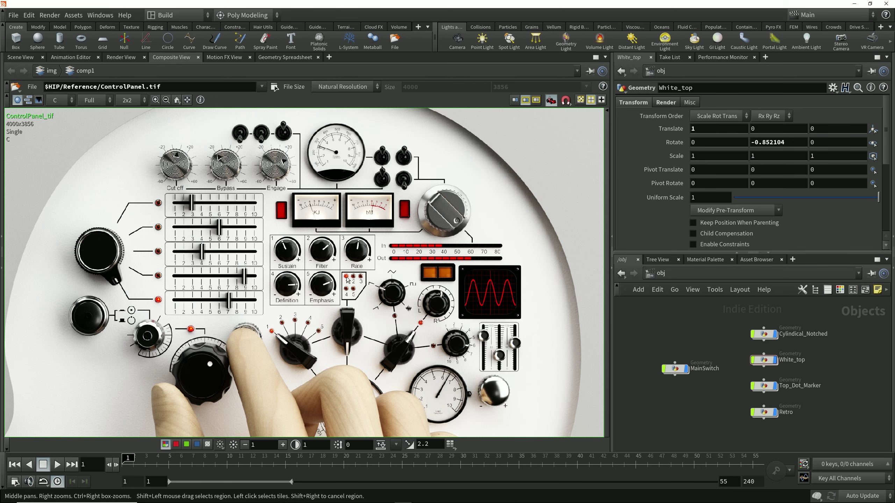
left_click(28, 58)
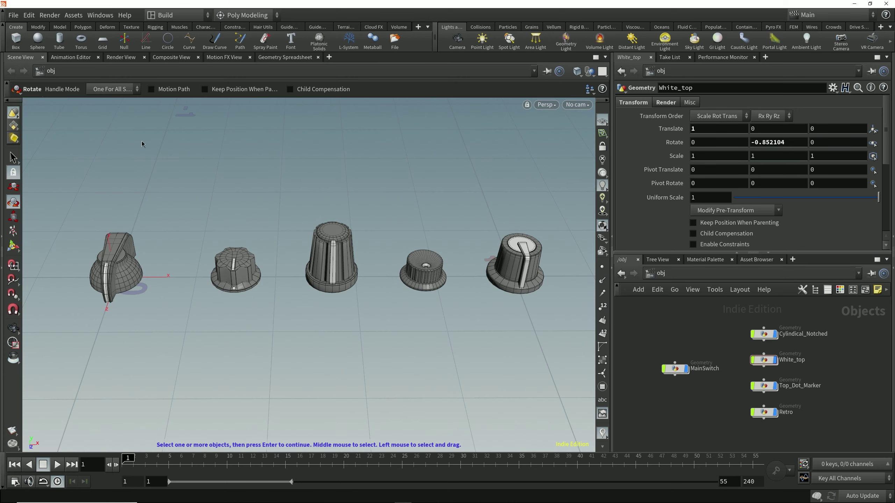
left_click_drag(280, 314, 277, 312, "alt")
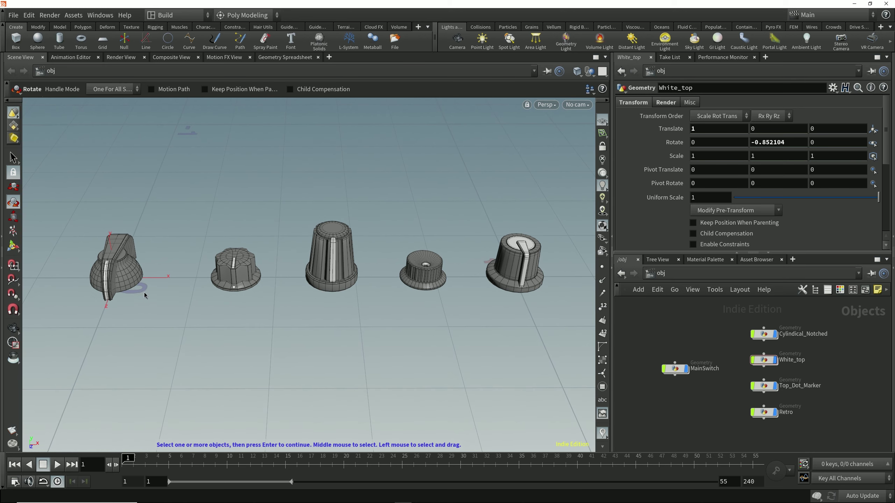
right_click_drag(243, 307, 230, 328, "alt")
left_click_drag(230, 328, 212, 306, "alt")
right_click_drag(212, 306, 292, 290, "alt")
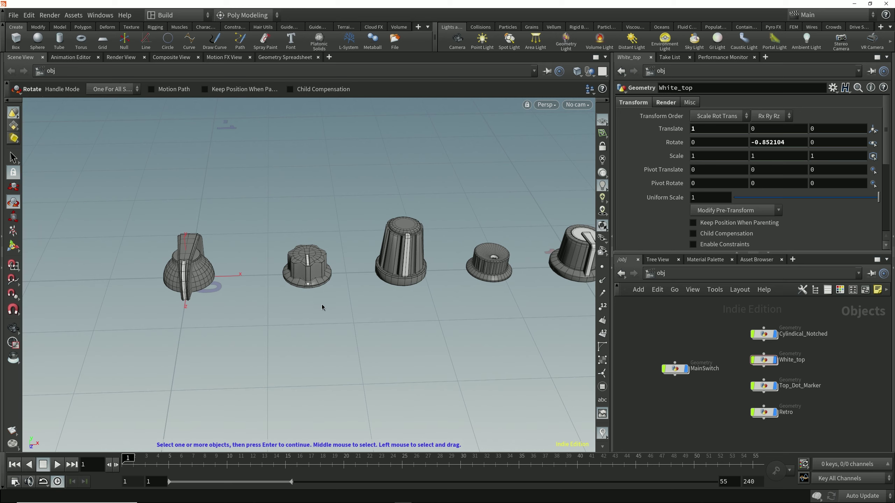
Select the Cylindical_Notched knob with the Rotate tool and detach its handle from the geometry
left_click(308, 268)
key("Escape")
left_click_drag(386, 323, 357, 283)
key("r")
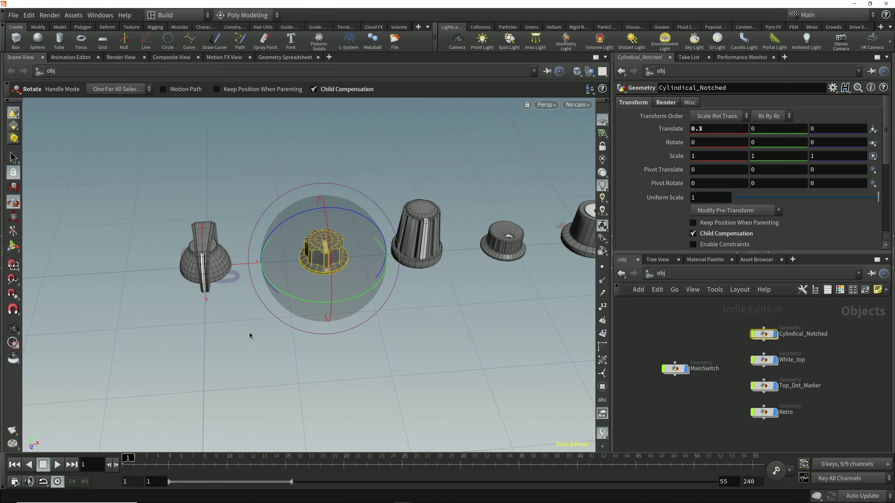
left_click_drag(335, 344, 368, 312, "alt")
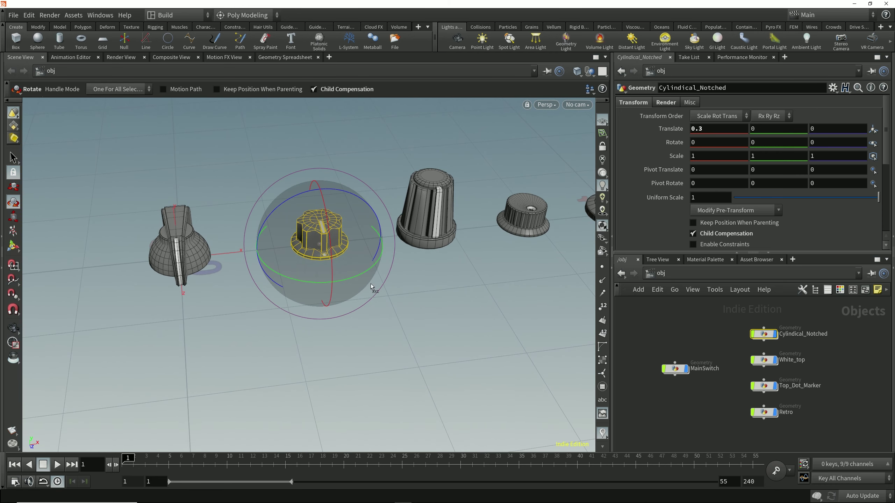
key("apostrophe")
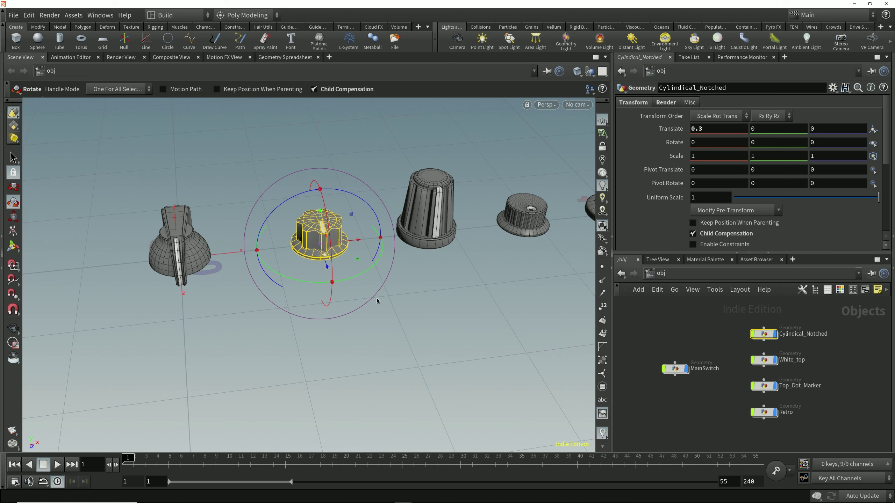
key("Insert")
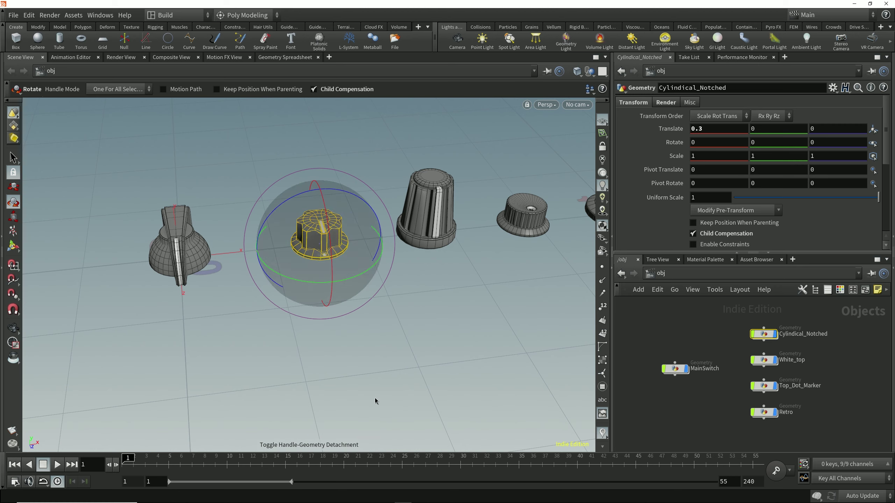
right_click(368, 271)
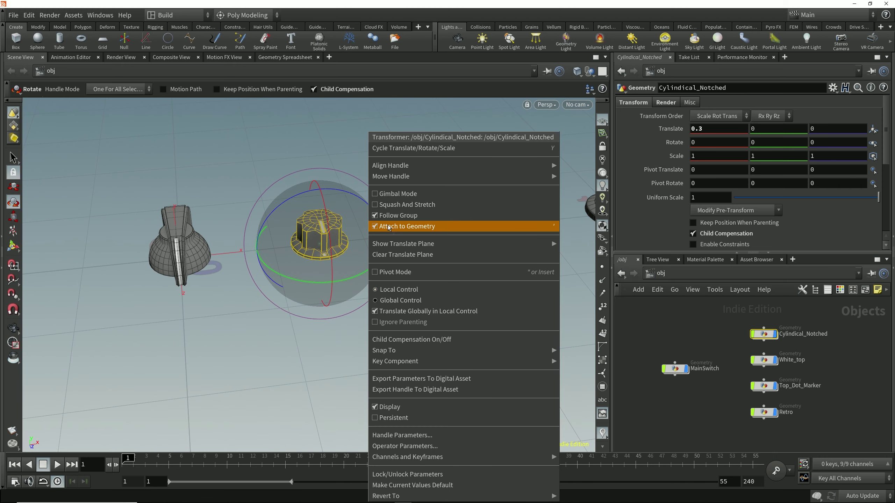
left_click(375, 228)
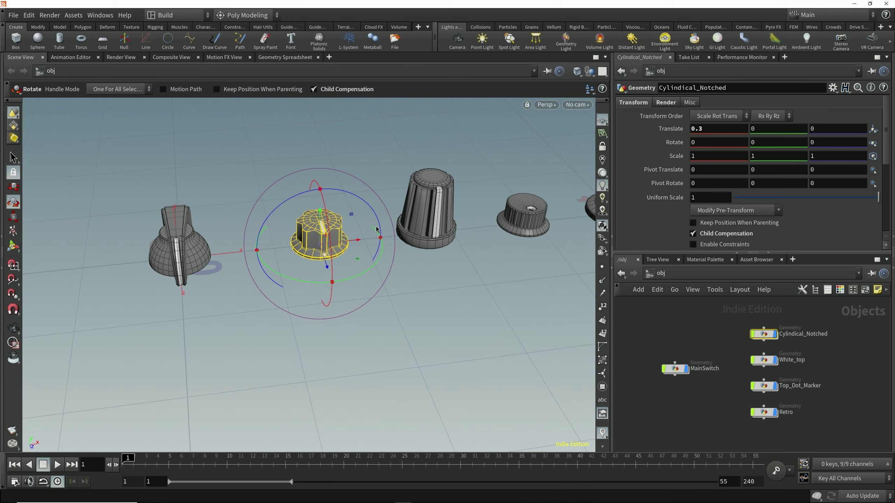
Examine the detached handle on the Cylindical_Notched knob and the neighbouring MainSwitch from several angles, including from above
key("Escape")
left_click_drag(376, 229, 375, 288)
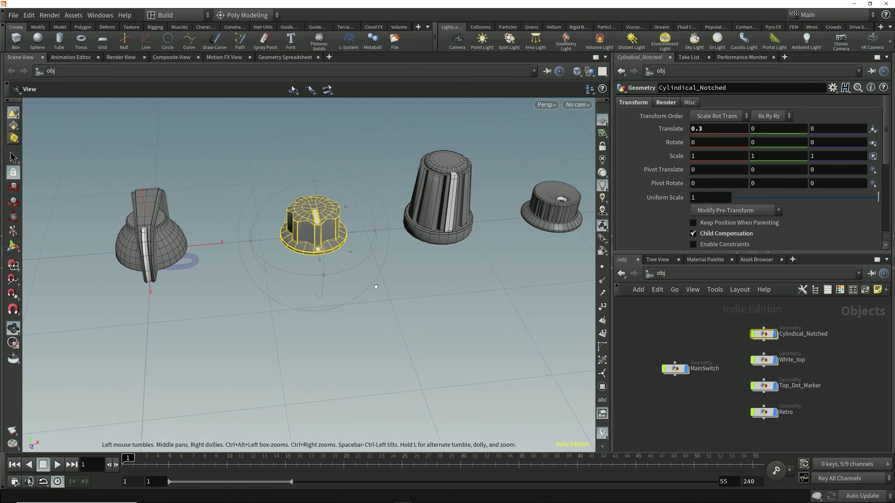
key("r")
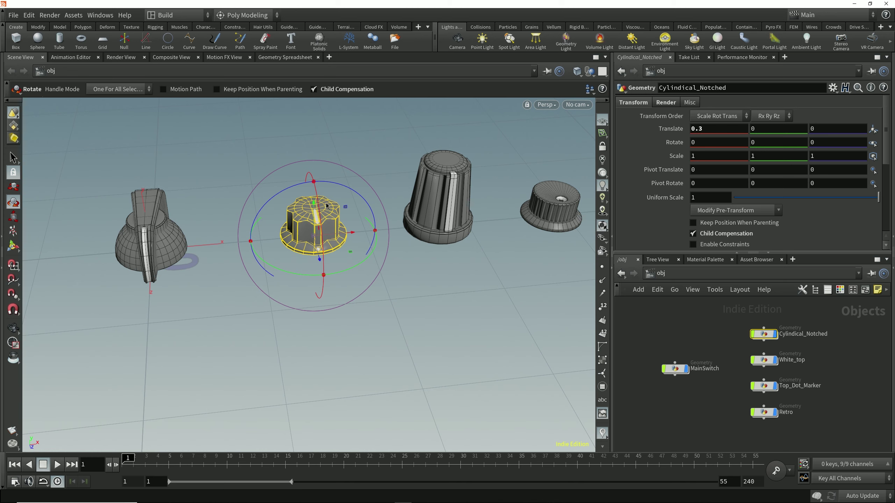
left_click_drag(351, 213, 366, 214, "alt")
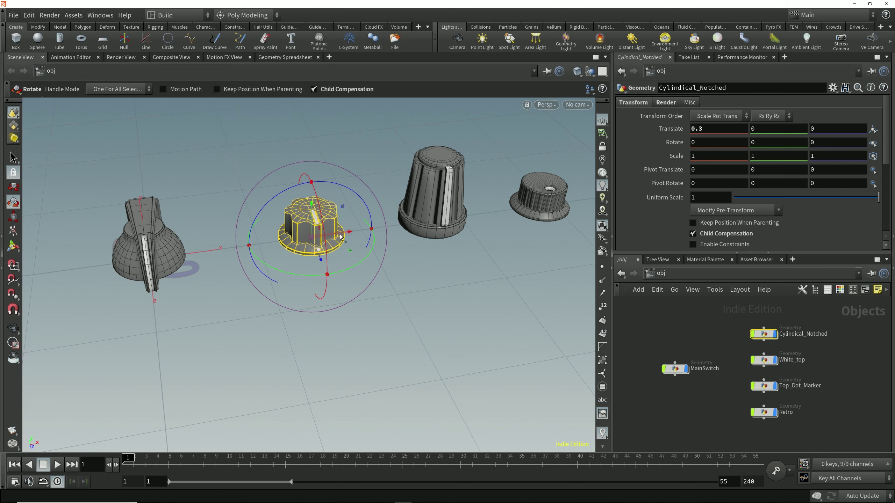
left_click_drag(355, 240, 353, 240, "alt")
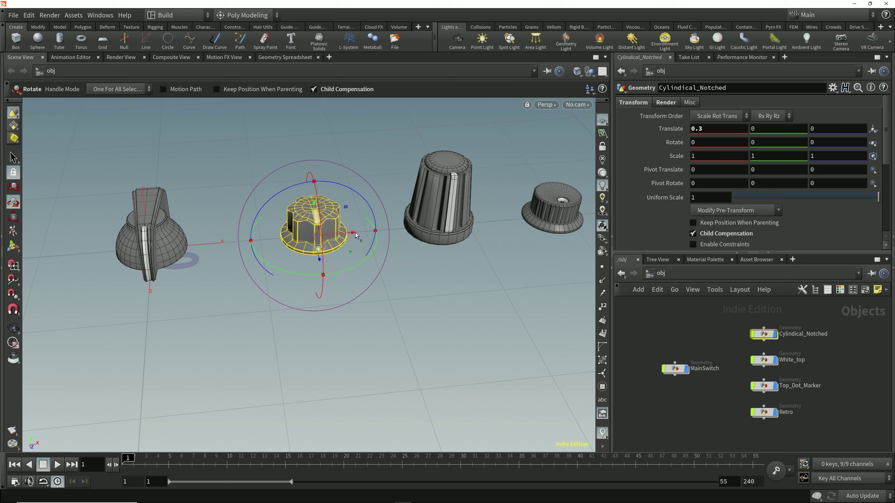
left_click_drag(362, 243, 356, 244, "alt")
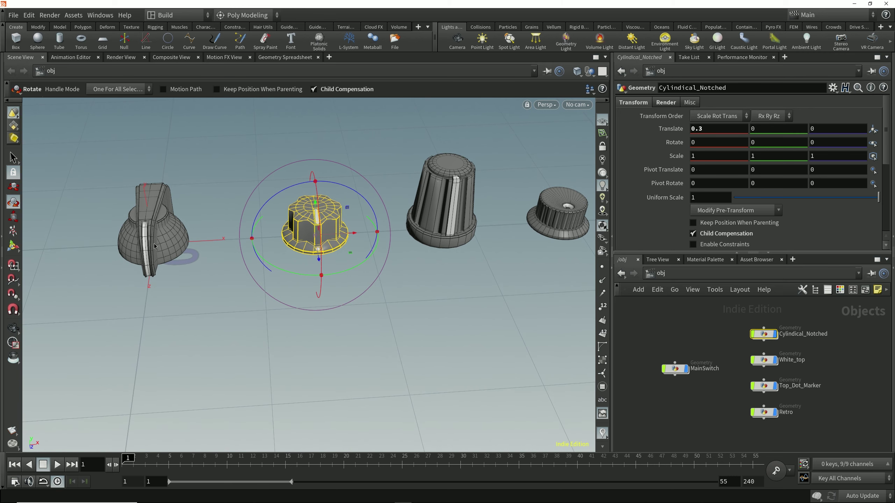
left_click_drag(154, 246, 282, 335, "alt")
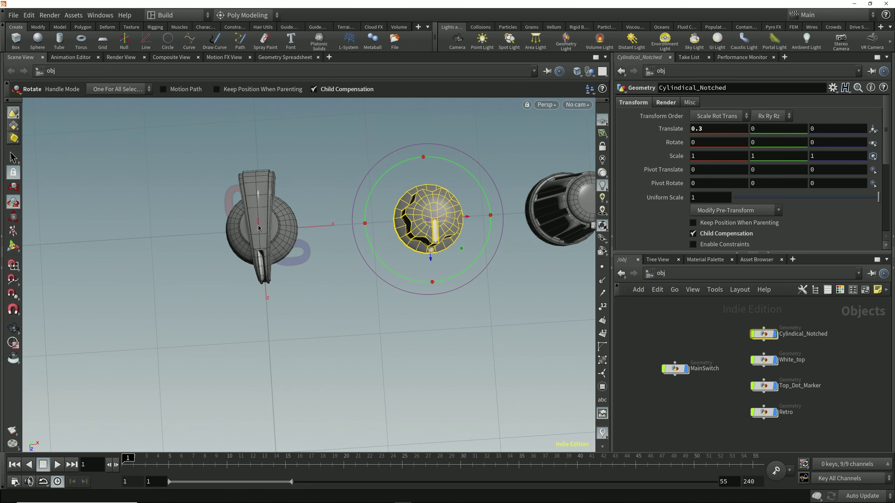
left_click_drag(260, 232, 275, 218, "alt")
middle_click_drag(323, 244, 273, 254, "alt")
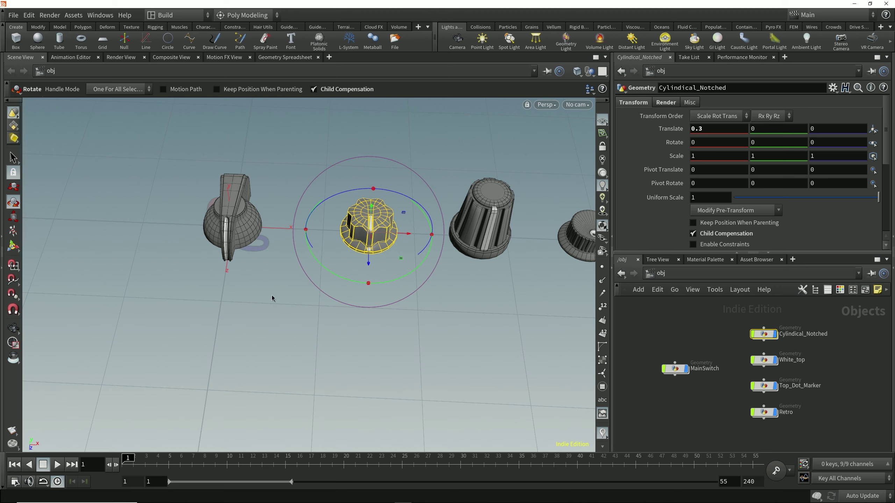
Enable grid snapping and snap the Cylindical_Notched knob's detached handle to the grid origin at the MainSwitch's center
key("x")
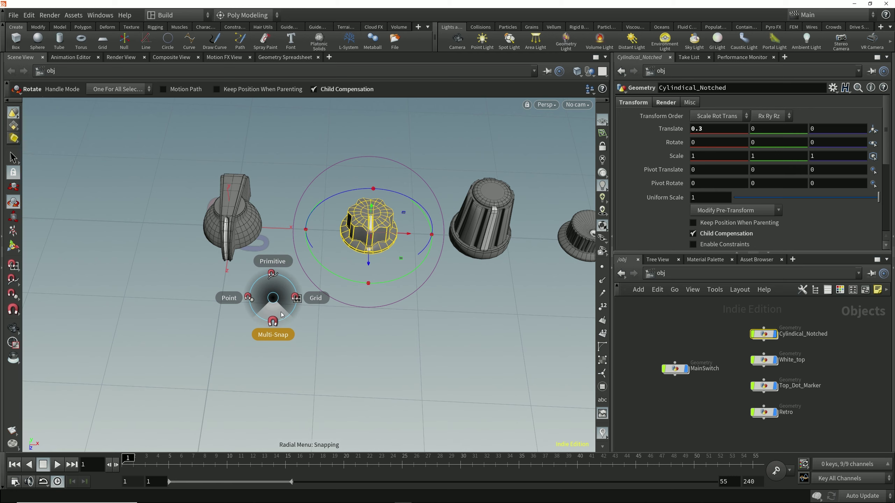
left_click(317, 300)
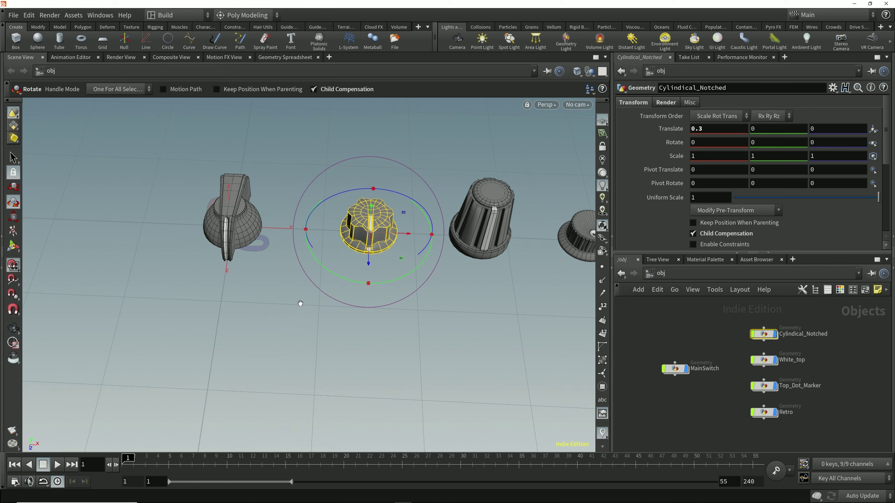
middle_click_drag(300, 303, 306, 303, "alt")
left_click_drag(375, 232, 327, 230)
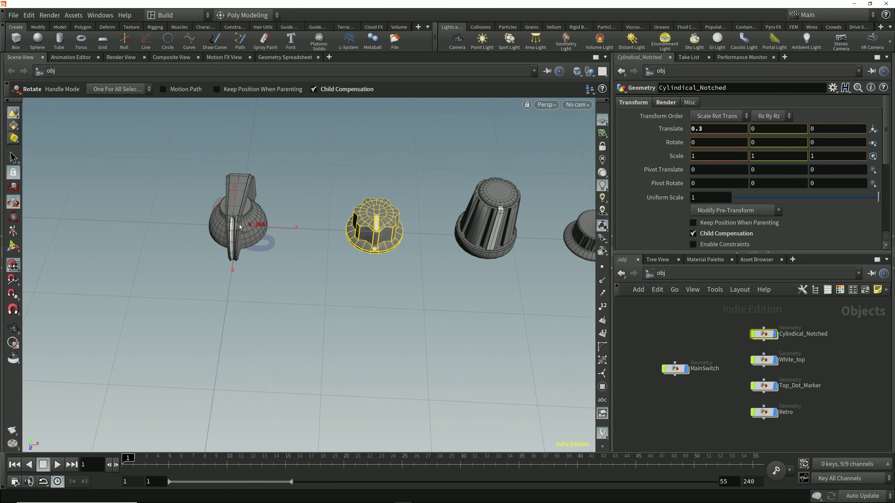
left_click_drag(238, 225, 237, 226)
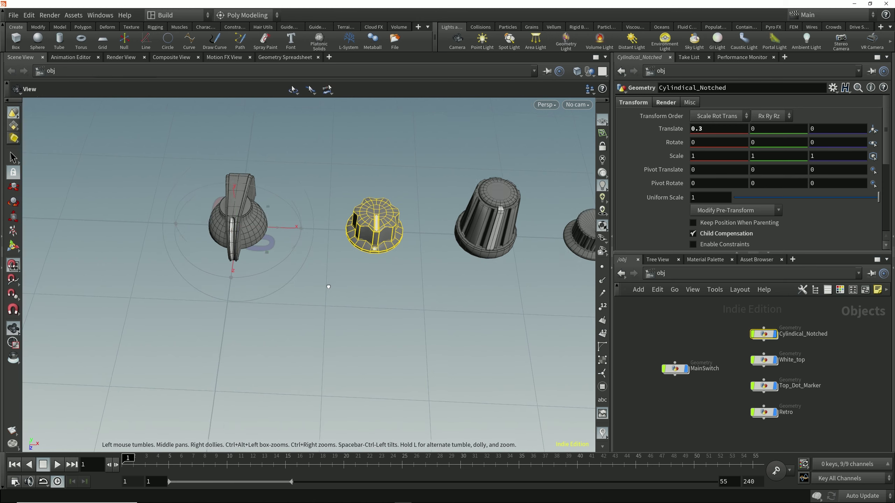
Reattach the handle and rotate the Cylindical_Notched knob -135° about the Y axis around the MainSwitch
left_click_drag(327, 282, 331, 278, "alt")
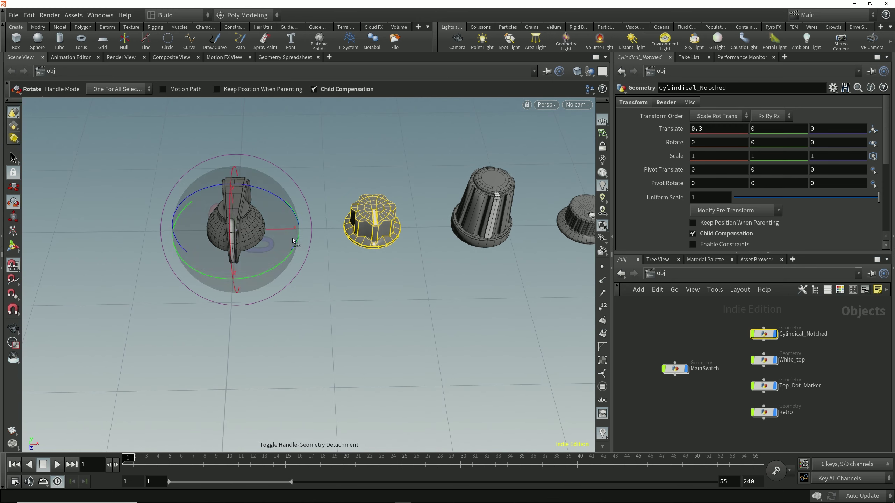
left_click_drag(310, 271, 326, 296, "alt")
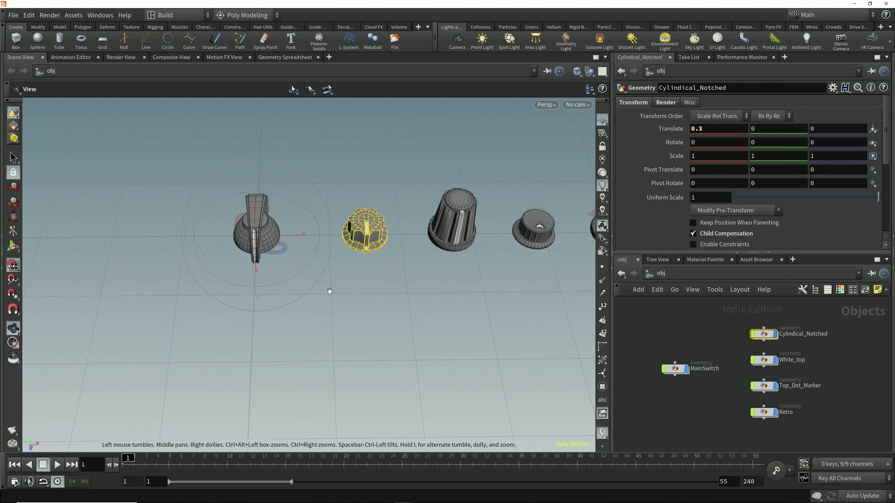
left_click_drag(309, 265, 198, 268)
key("Escape")
left_click_drag(251, 319, 282, 333)
key("r")
left_click(263, 359)
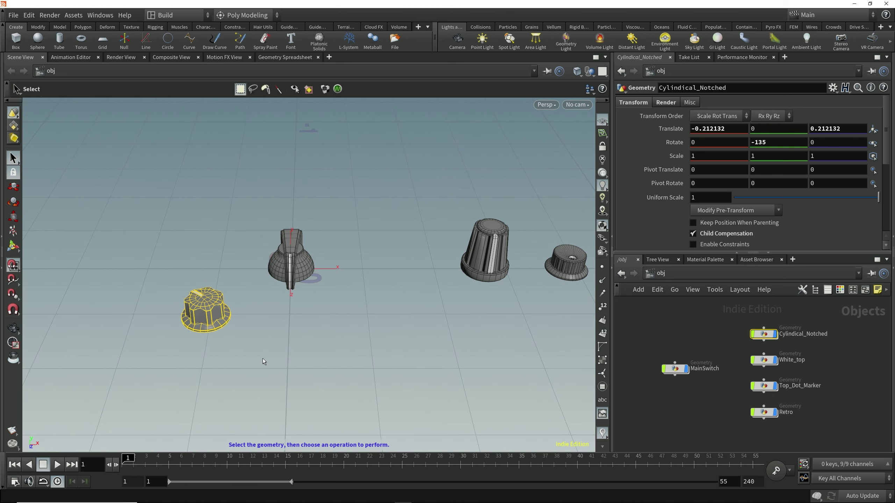
Reselect the Cylindical_Notched knob to check where its rotate handle sits
left_click_drag(252, 361, 207, 295)
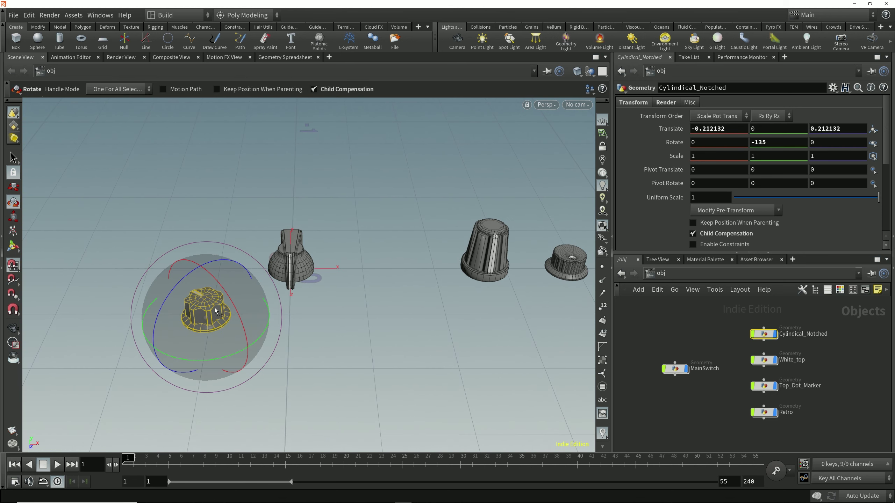
left_click_drag(302, 320, 298, 314, "alt")
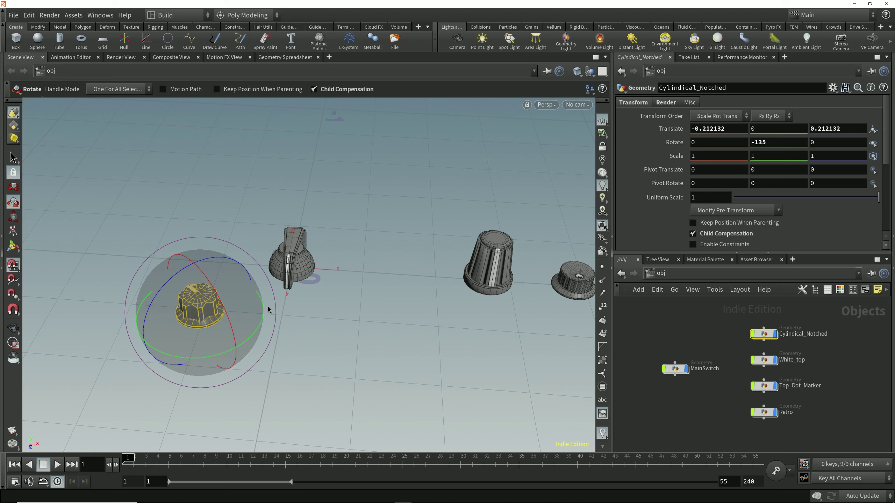
key("s")
left_click(300, 335)
key("s")
left_click(221, 308)
Select the Retro knob with the Rotate tool and set its X translation to 0.3
middle_click_drag(397, 312, 342, 306, "alt")
key("s")
left_click(424, 259)
key("r")
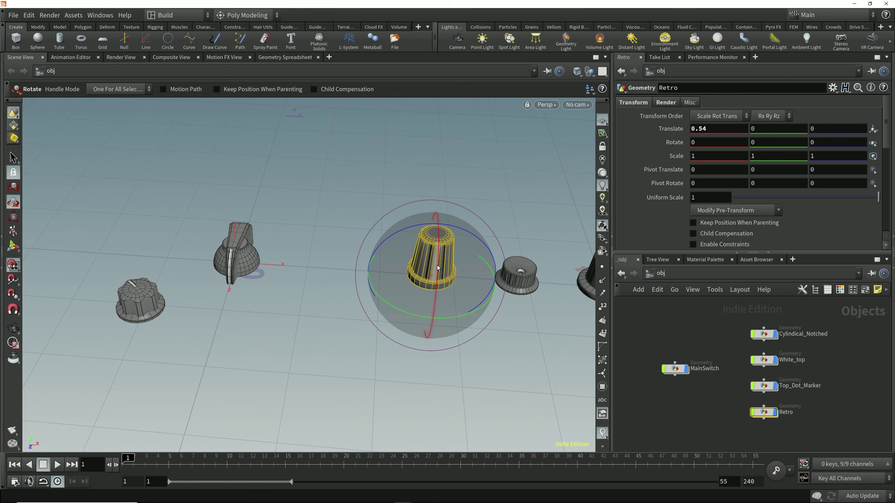
double_click(713, 129)
type("0.3")
key("Return")
Detach the Retro knob's handle from its geometry and snap it to the origin at the MainSwitch's center
middle_click_drag(347, 320, 380, 312, "alt")
left_click_drag(379, 312, 375, 330, "alt")
right_click_drag(376, 330, 397, 300, "alt")
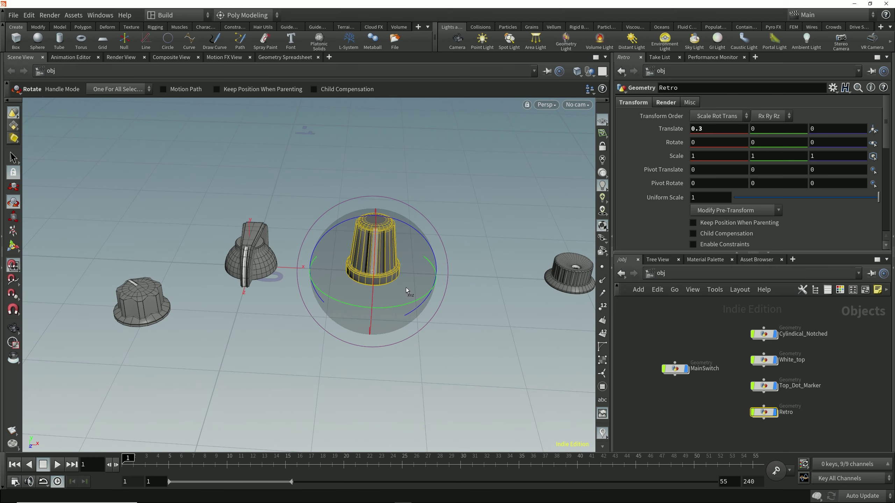
key("Escape")
mouse_move(433, 293)
left_mouse_down()
mouse_move(419, 308)
mouse_move(417, 293)
left_mouse_up()
key("r")
key("Insert")
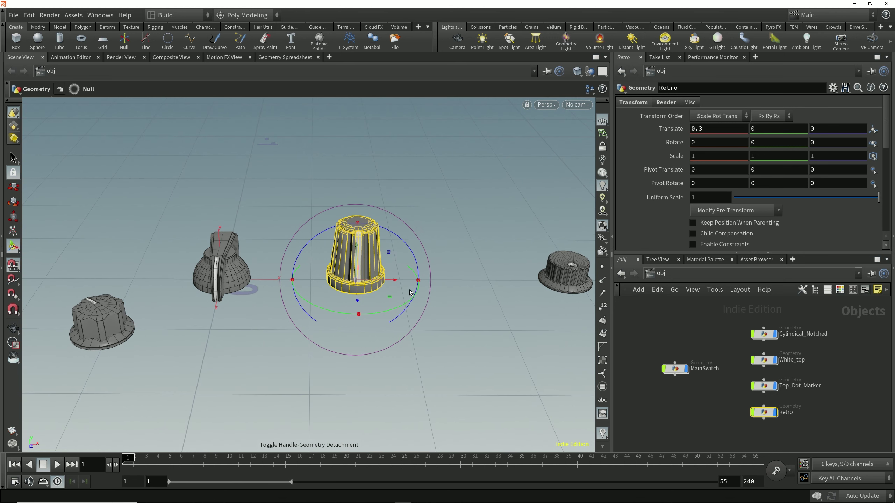
left_click_drag(392, 280, 314, 283)
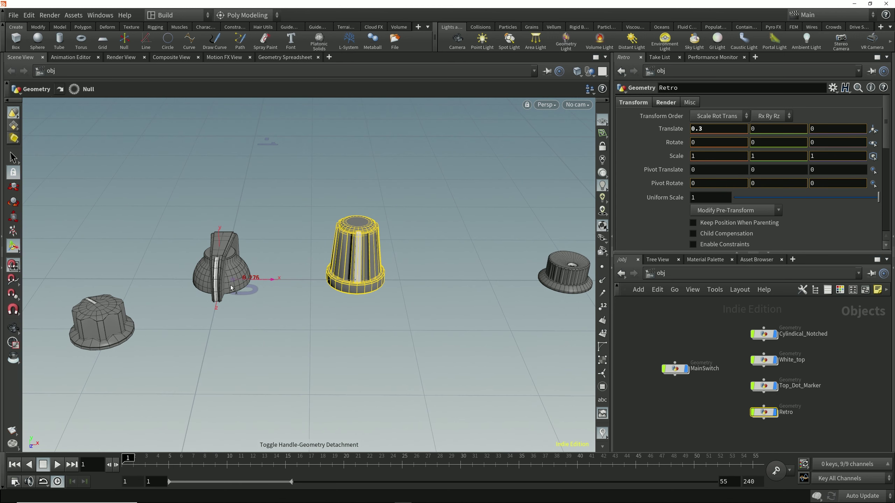
key("apostrophe")
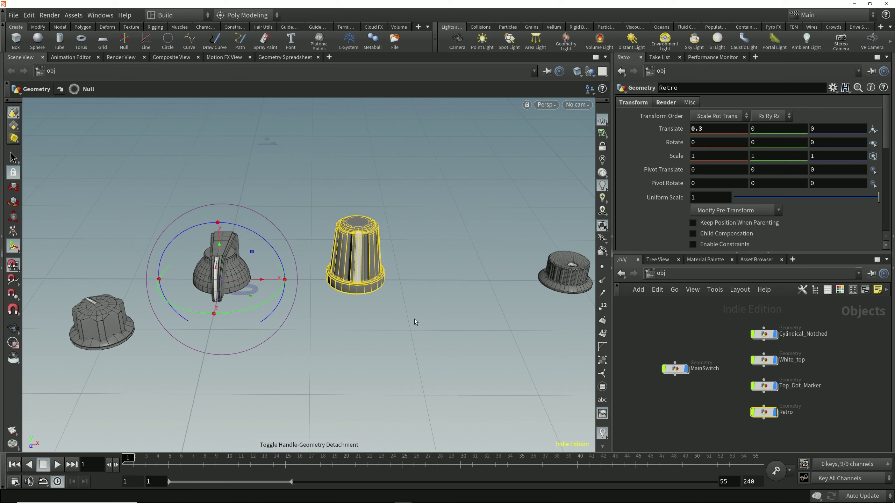
Reattach the handle and rotate the Retro knob -67.5° about the Y axis around the MainSwitch
key("Escape")
left_click_drag(410, 313, 395, 336)
middle_click_drag(395, 336, 412, 327)
right_click_drag(411, 327, 402, 346)
left_click_drag(323, 300, 223, 349)
left_click_drag(384, 337, 428, 296)
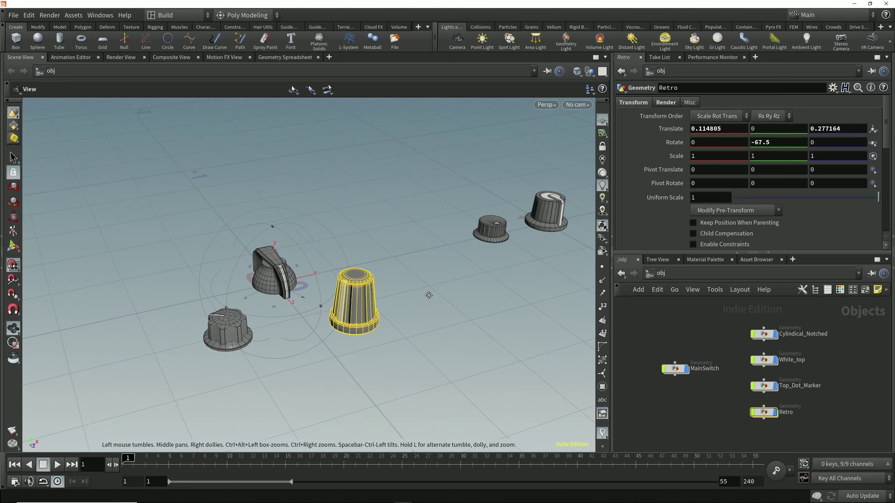
right_click_drag(428, 296, 418, 306)
middle_click_drag(418, 306, 440, 280)
left_click_drag(439, 280, 434, 284)
key("r")
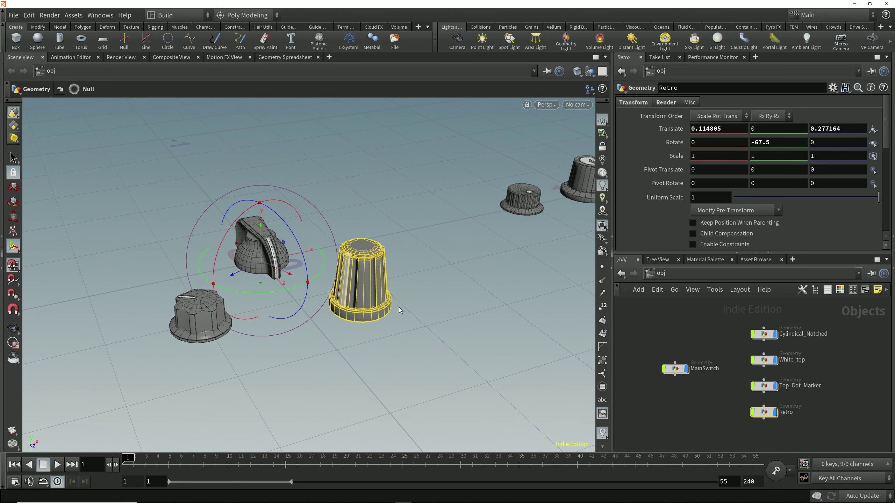
Alternate between the Retro knob's Rotate handle and its detached handle, and rotate it around the MainSwitch to about -66.43° in Y
key("s")
left_click(404, 355)
key("s")
left_click_drag(402, 357, 374, 303)
left_click_drag(379, 336, 355, 333, "alt")
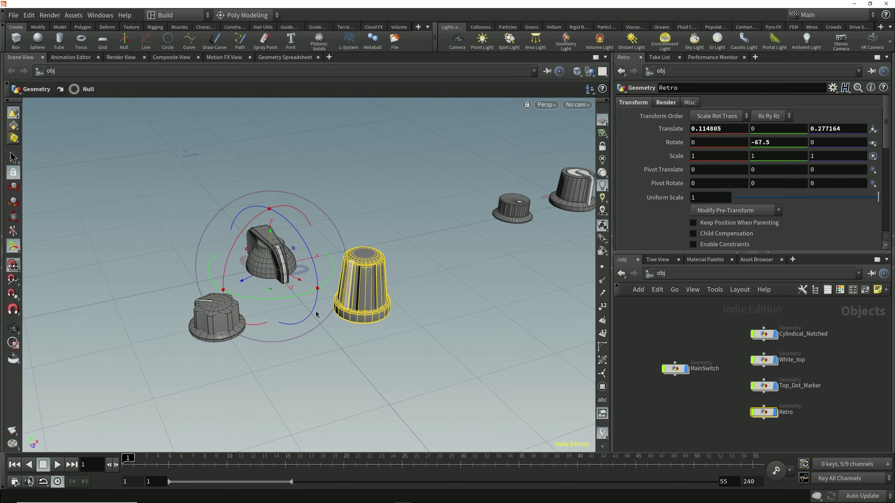
key("r")
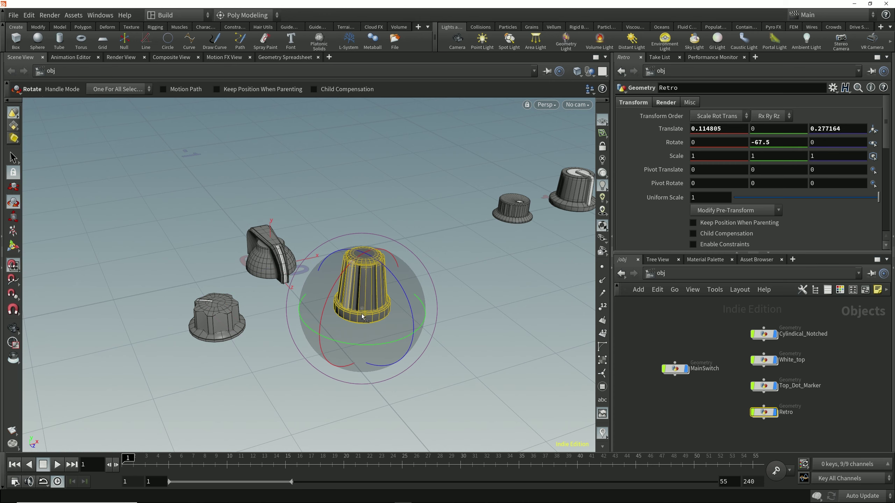
key("Return")
mouse_move(303, 295)
left_mouse_down()
mouse_move(323, 284)
mouse_move(306, 295)
mouse_move(318, 299)
left_mouse_up()
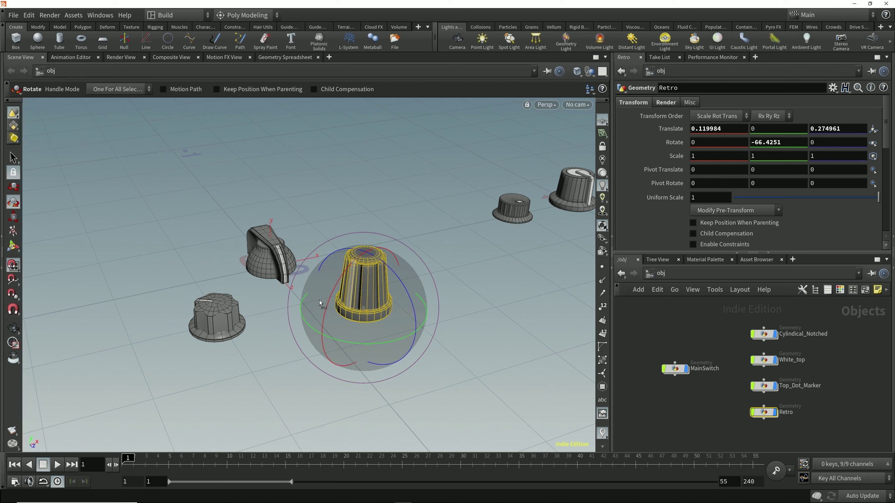
Rotate the Retro knob about its own center and nudge it around the MainSwitch, reaching a Y rotation of about -96.33°
left_click_drag(398, 343, 368, 333)
key("Return")
left_click_drag(304, 297, 303, 296)
left_click_drag(369, 319, 398, 325, "alt")
key("Return")
Make the detached handle persistent and rotate the Retro knob to about -119.48° in Y, undoing the last handle change
right_click(306, 292)
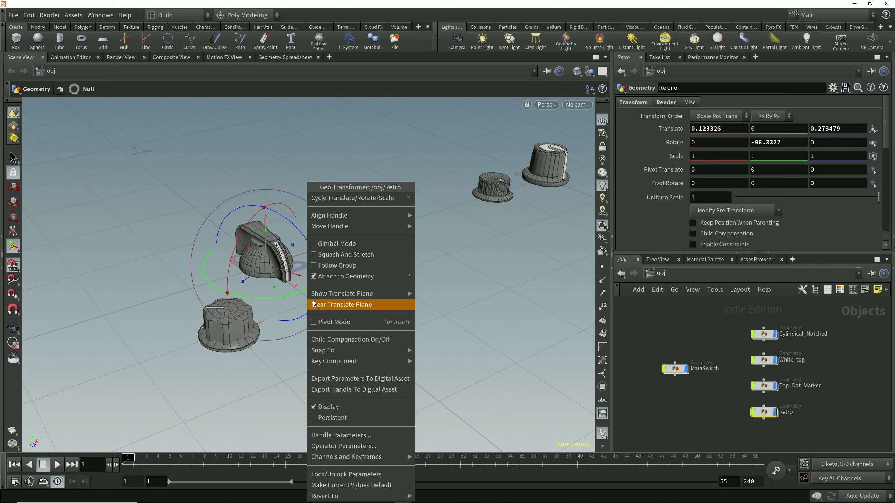
left_click(328, 418)
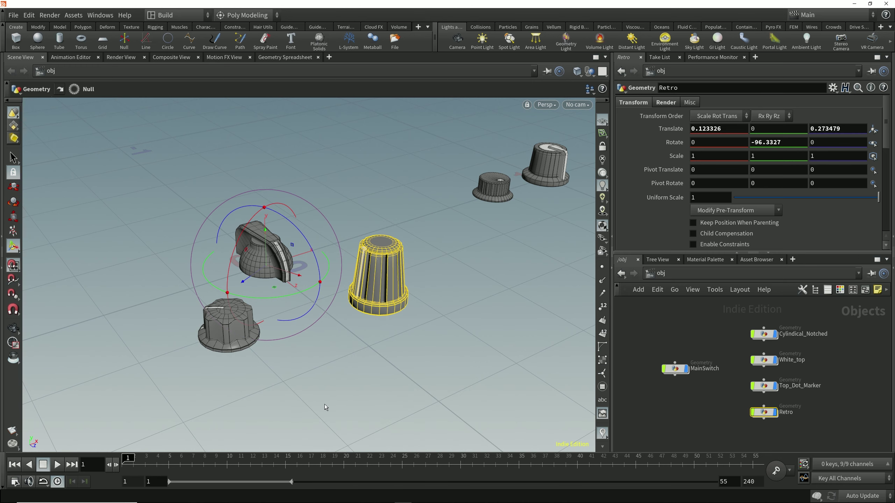
key("r")
left_click_drag(431, 327, 432, 326)
mouse_move(291, 293)
left_mouse_down()
mouse_move(301, 291)
mouse_move(291, 297)
left_mouse_up()
mouse_move(383, 335)
left_mouse_down()
mouse_move(421, 324)
mouse_move(367, 337)
left_mouse_up()
key("ctrl+z")
left_click_drag(438, 318, 321, 283, "alt")
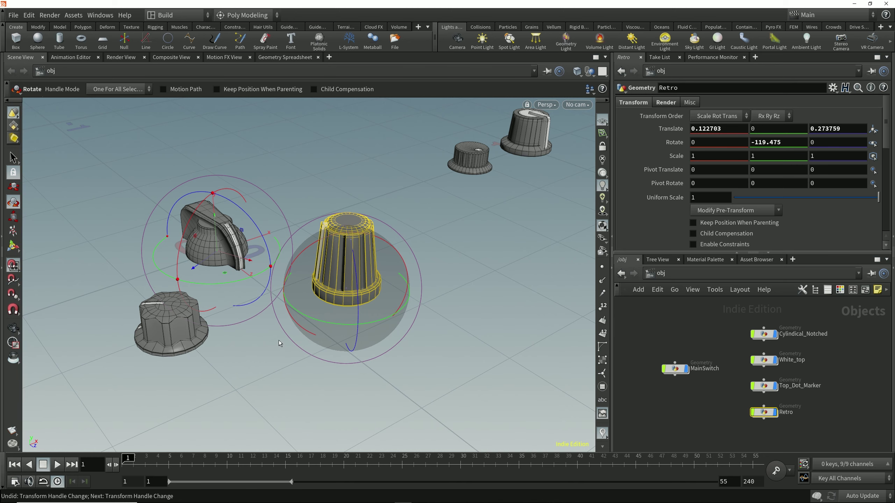
Leave the Rotate tool and compare the detached handle with the Retro knob's pivot by switching pivot mode on and off
key("Return")
middle_click_drag(294, 333, 336, 318)
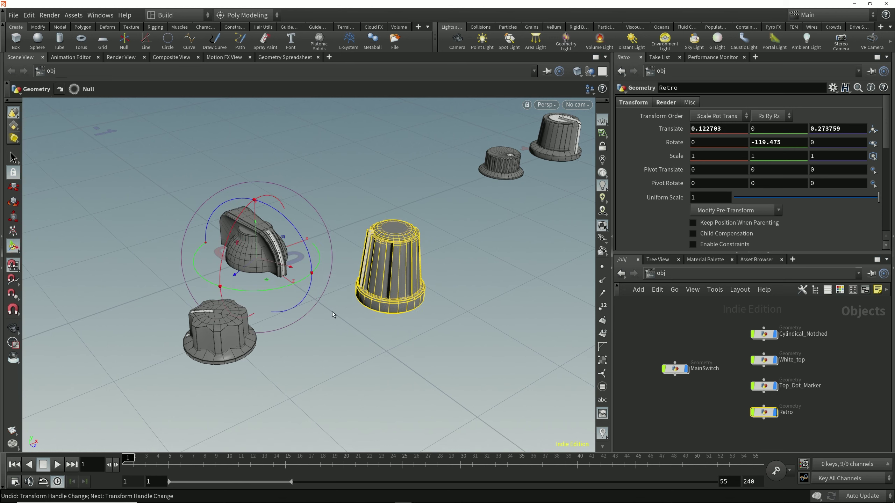
left_click_drag(257, 261, 261, 265, "alt")
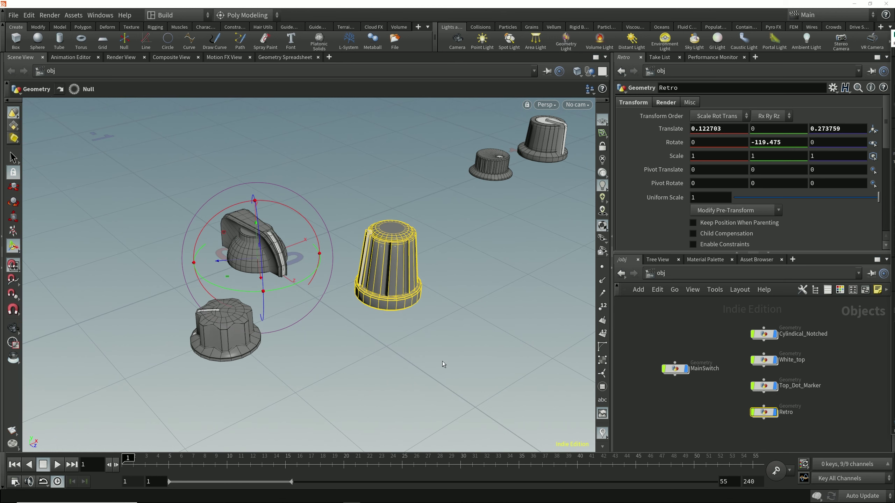
key("Insert")
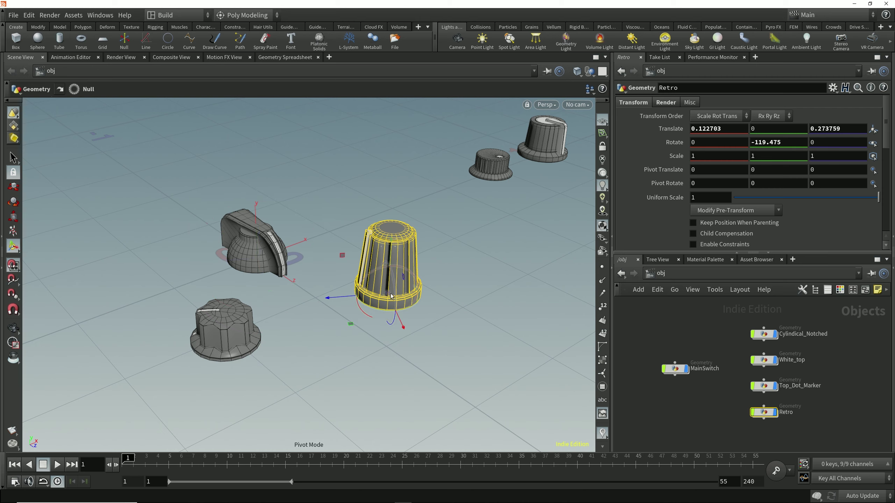
key("Insert")
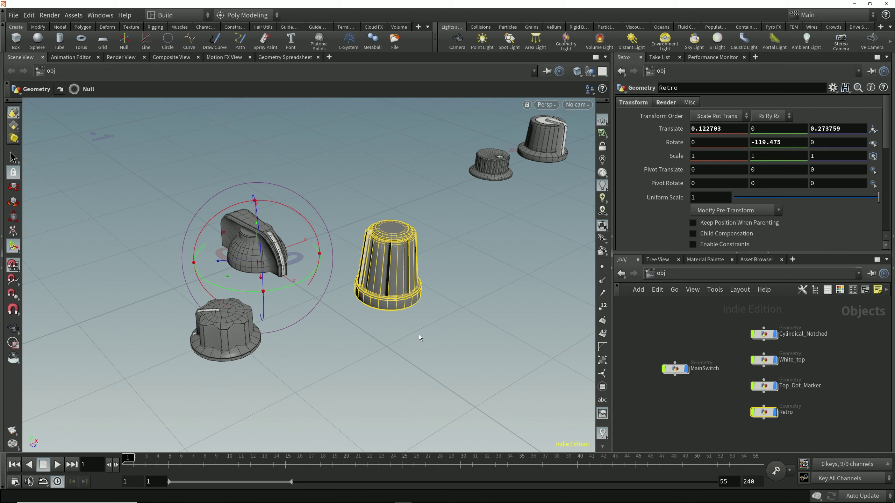
Snap the detached handle to the Retro knob's pivot and to its centroid
right_click(301, 287)
mouse_move(383, 353)
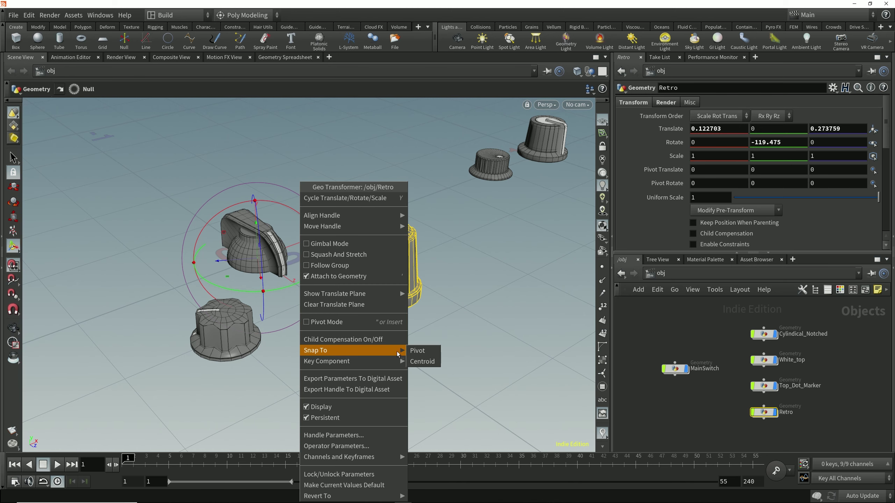
left_click(418, 351)
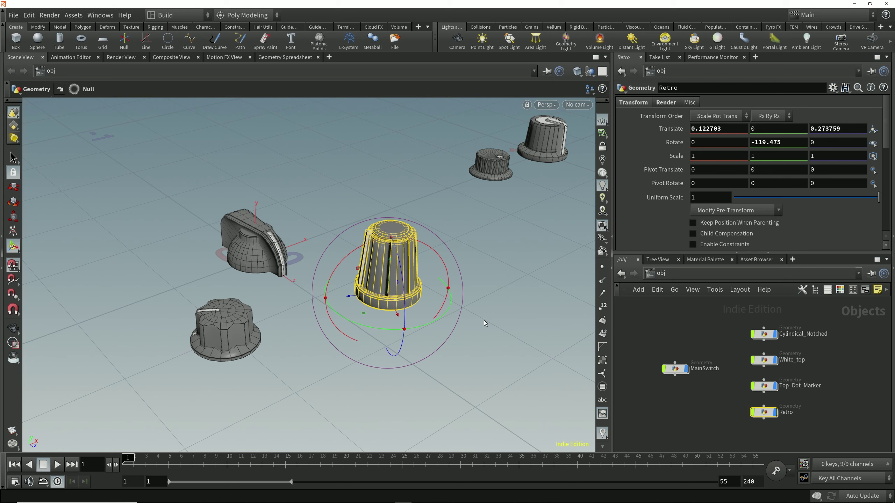
right_click(444, 318)
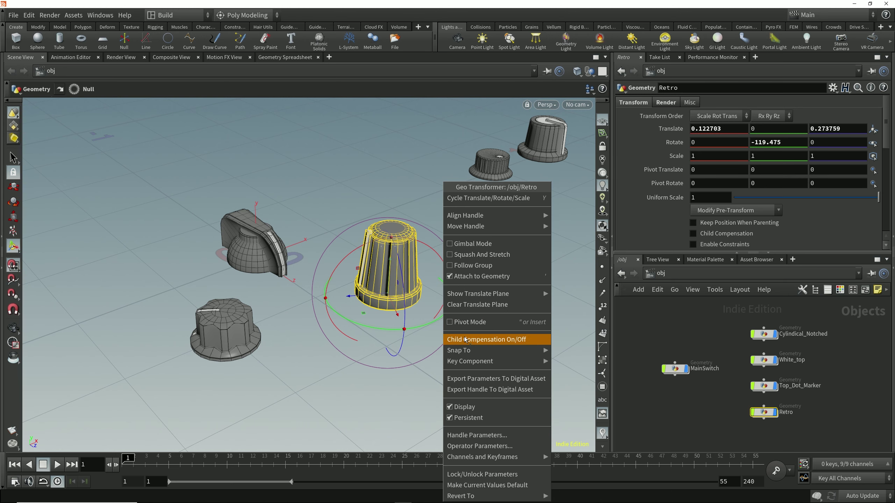
mouse_move(474, 351)
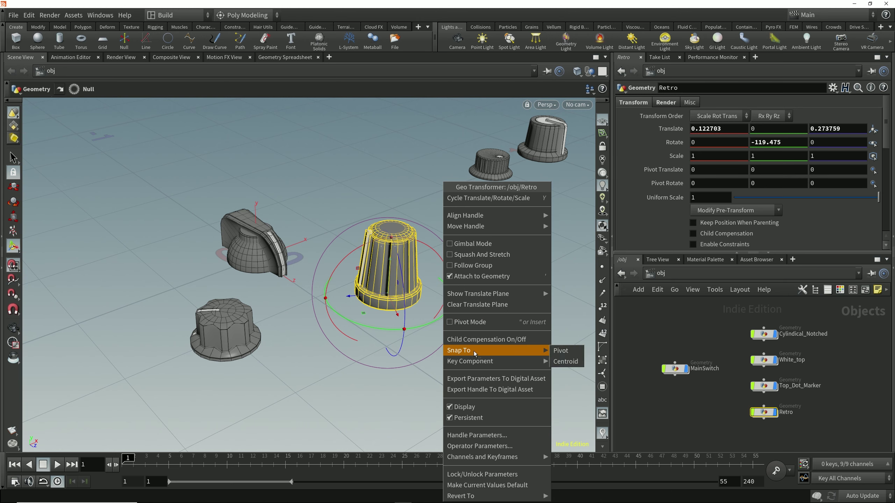
left_click(566, 362)
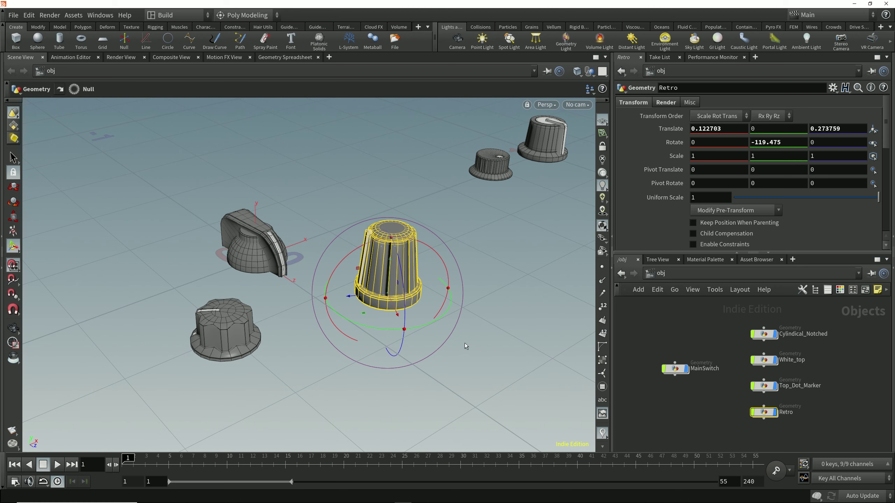
Move the Retro knob's pivot down to a Y pivot translation of about -0.18 and snap the handle to that pivot
key("Insert")
left_click_drag(391, 251, 389, 371)
left_click_drag(468, 307, 448, 301, "alt")
right_click(447, 304)
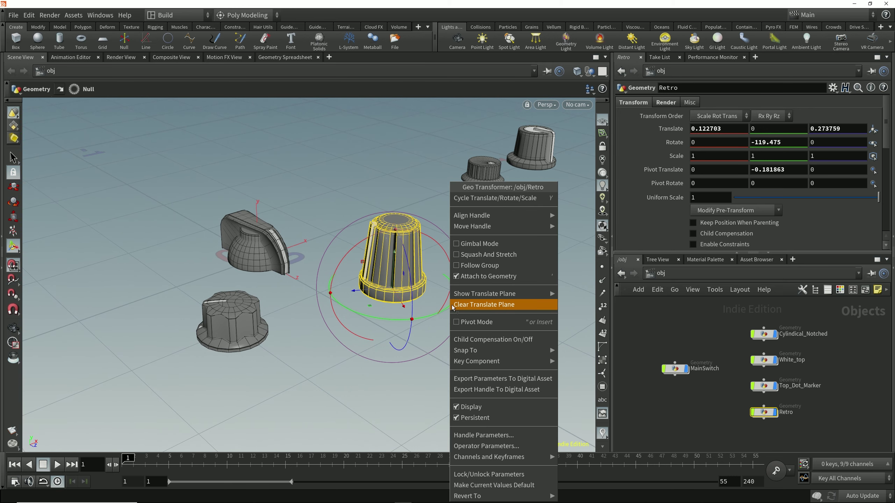
mouse_move(529, 362)
left_click(571, 361)
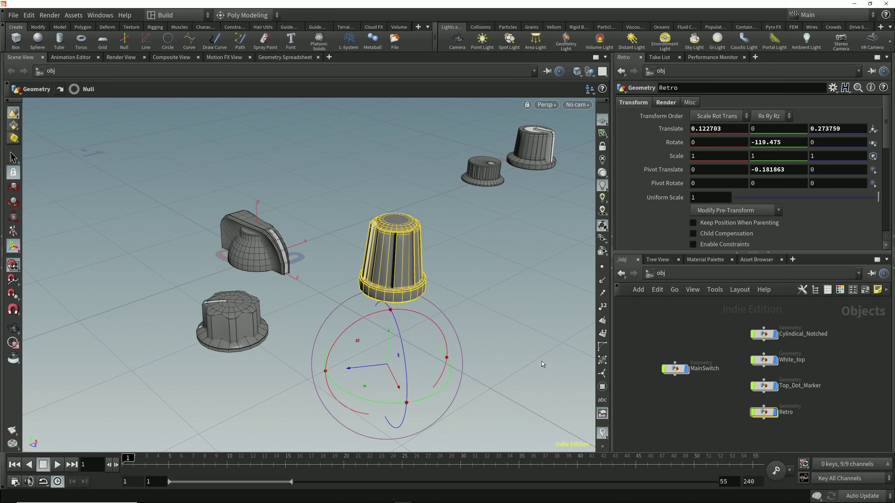
Snap the handle back to the Retro knob's centroid
right_click(448, 383)
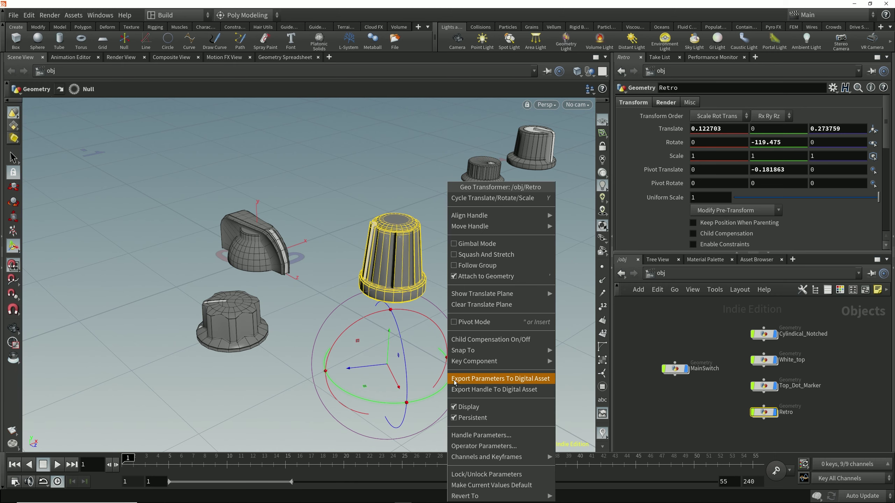
mouse_move(481, 354)
left_click(570, 361)
Detach the handle from the Retro knob's geometry and turn it freely about its Y axis to about 78°
key("Escape")
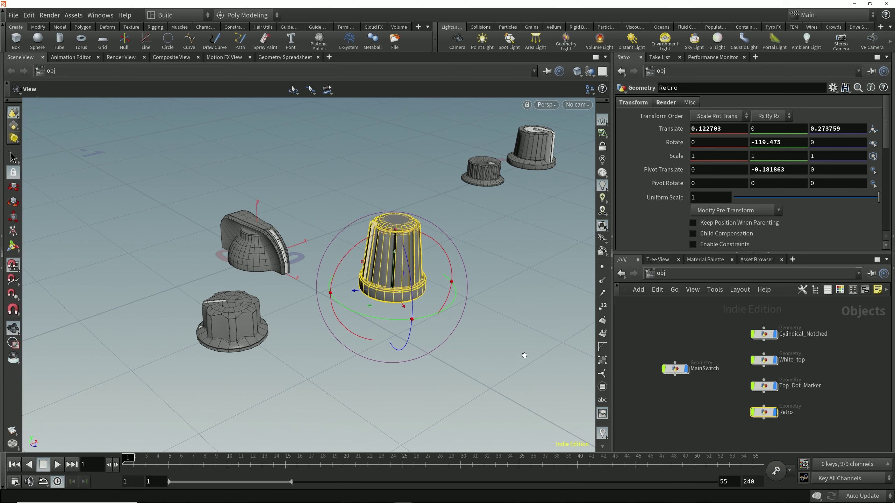
left_click_drag(564, 363, 522, 359)
key("Return")
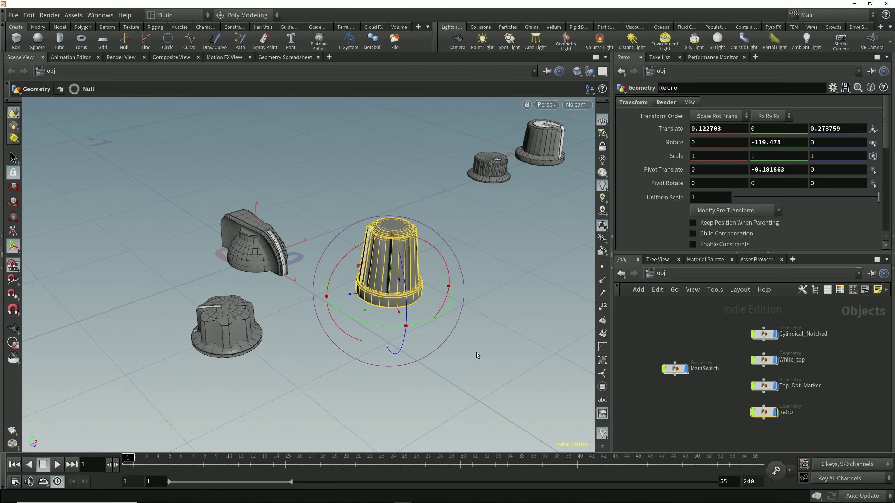
key("Escape")
left_click_drag(475, 359, 337, 348)
key("Return")
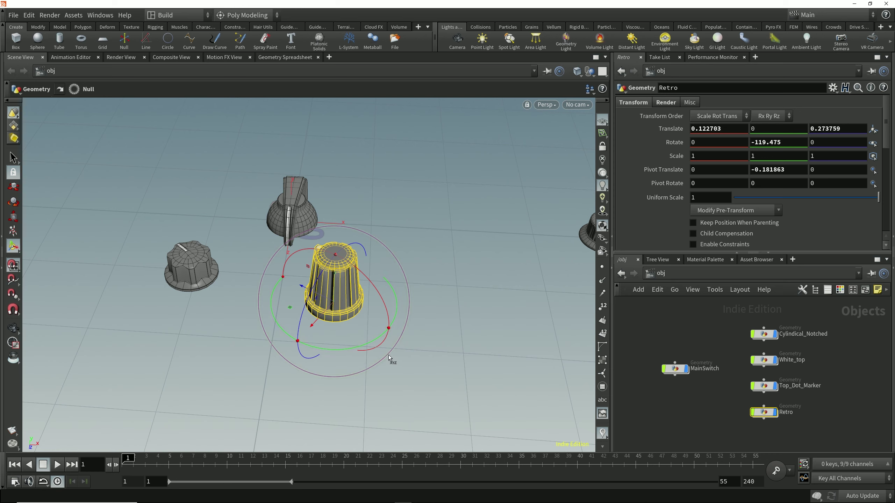
left_click_drag(360, 347, 389, 331)
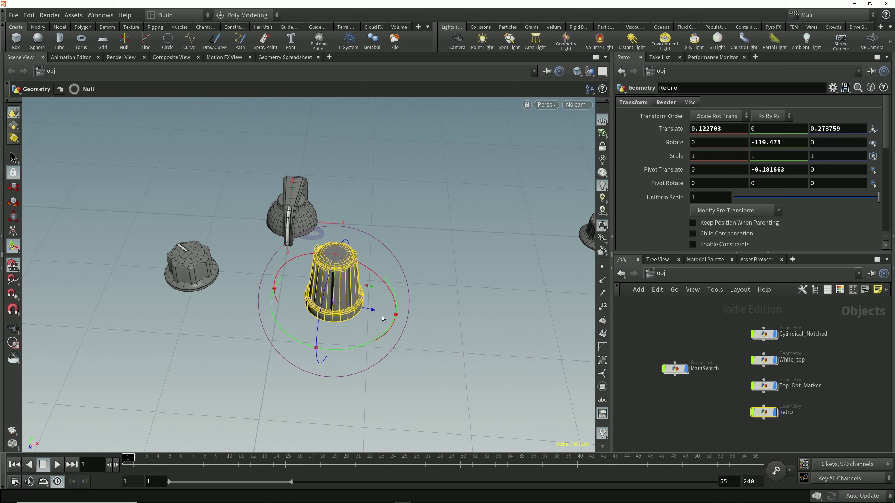
Open the handle parameters and set the Y handle rotation to 45
right_click(382, 334)
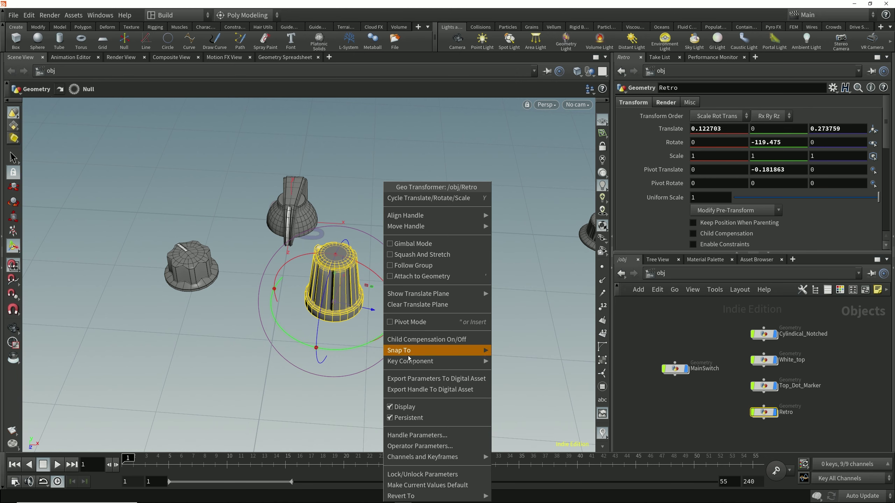
left_click(437, 436)
left_click_drag(477, 174, 580, 167)
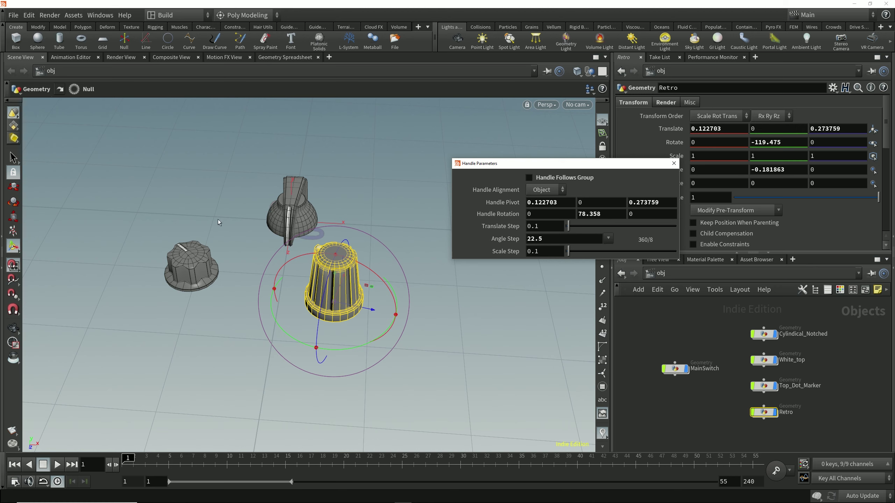
left_click(611, 214)
type("45")
key("Return")
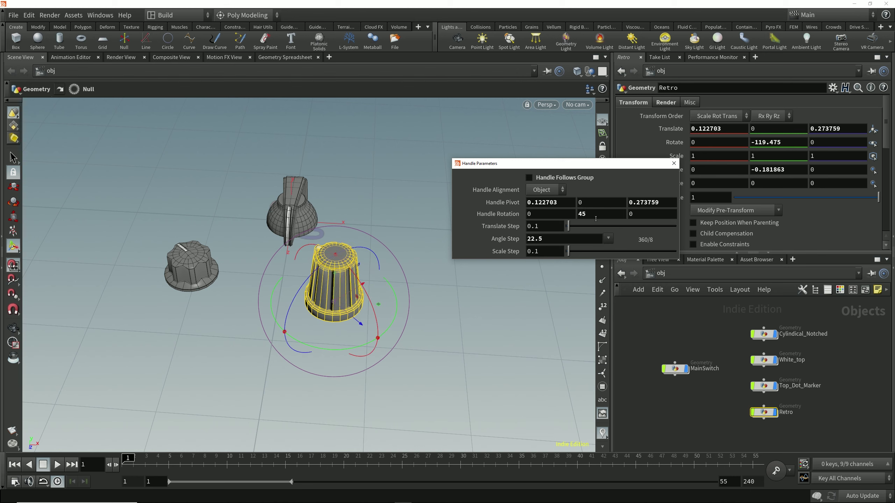
left_click_drag(593, 168, 603, 170)
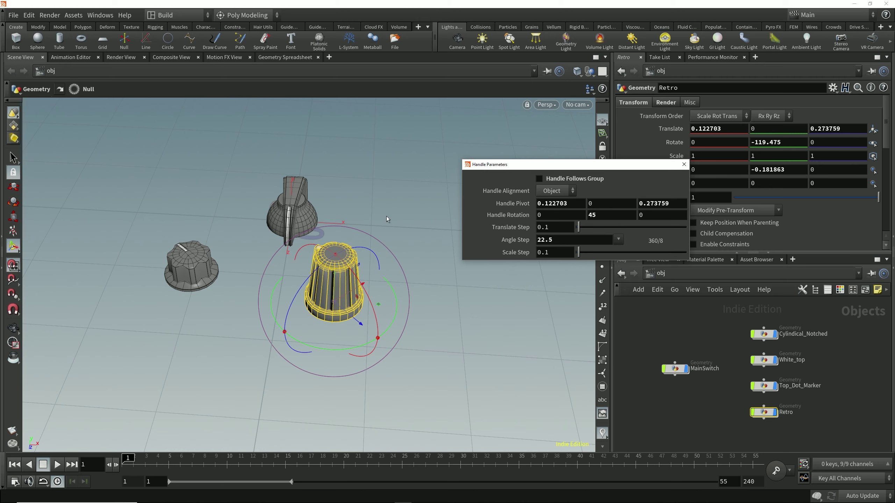
Set the handle pivot to 0, 0, 0 and close the handle parameters
left_click_drag(570, 205, 483, 181)
type("0")
key("Tab")
type("0")
key("Tab")
type("0")
key("Return")
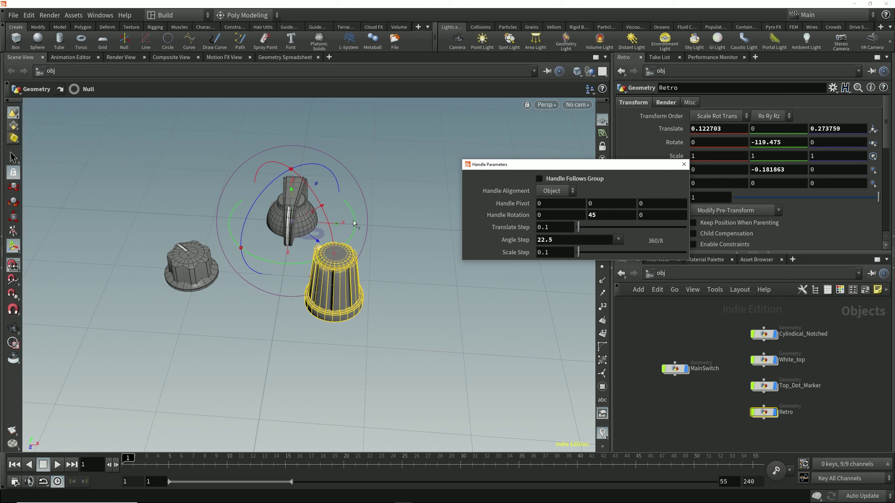
left_click(684, 165)
Reattach the handle and rotate the Retro knob around the MainSwitch to a Y rotation of about -107.63°
left_click_drag(418, 302, 446, 302, "alt")
key("Return")
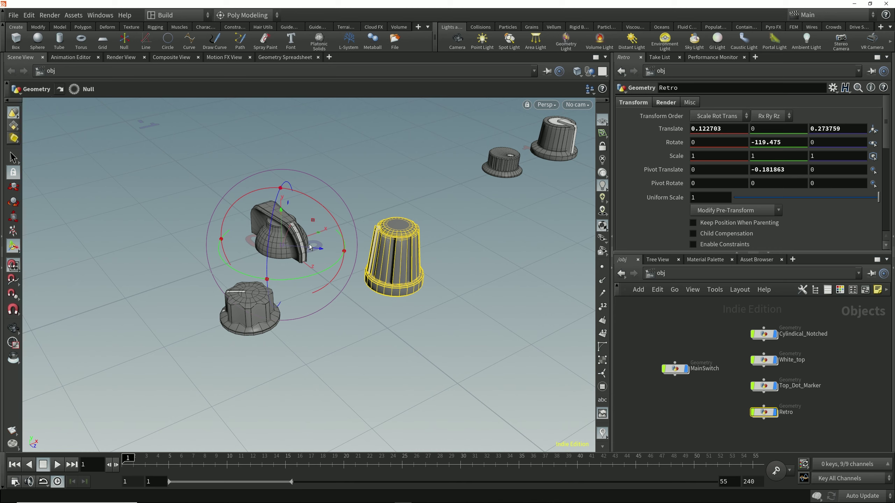
left_click_drag(324, 279, 336, 299, "alt")
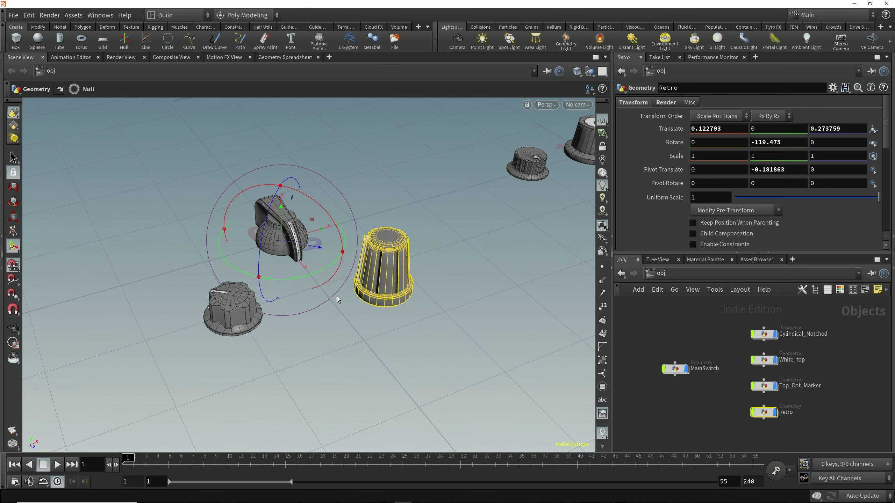
left_click_drag(324, 268, 333, 265)
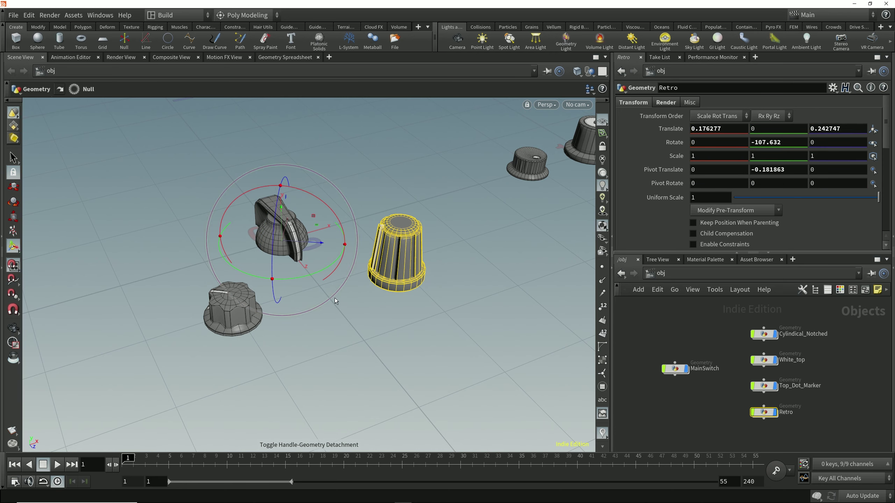
left_click_drag(353, 297, 362, 302, "alt")
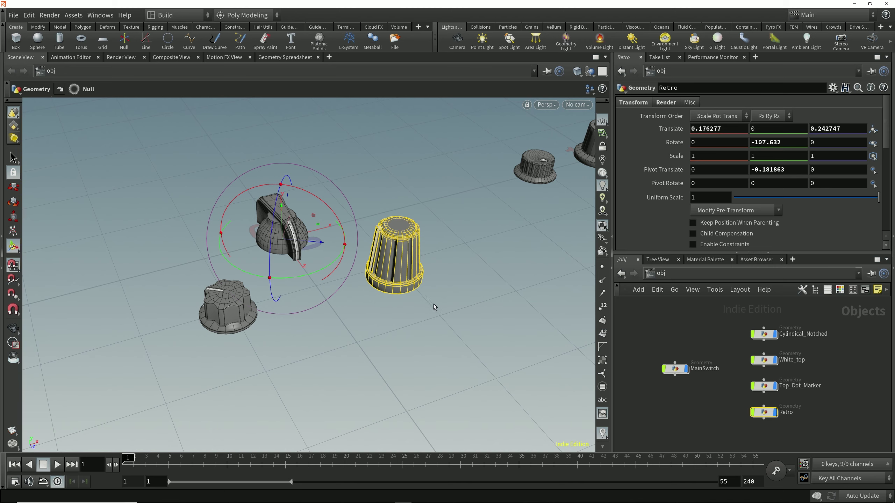
Reset the Retro knob's pivot translation to its default while in pivot mode, and leave pivot mode
left_click_drag(433, 303, 437, 293, "alt")
key("Insert")
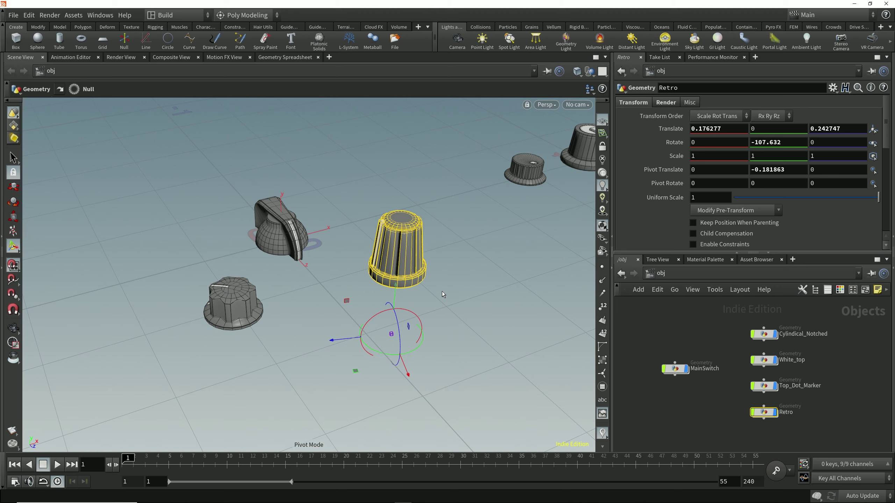
middle_click(674, 172, "ctrl")
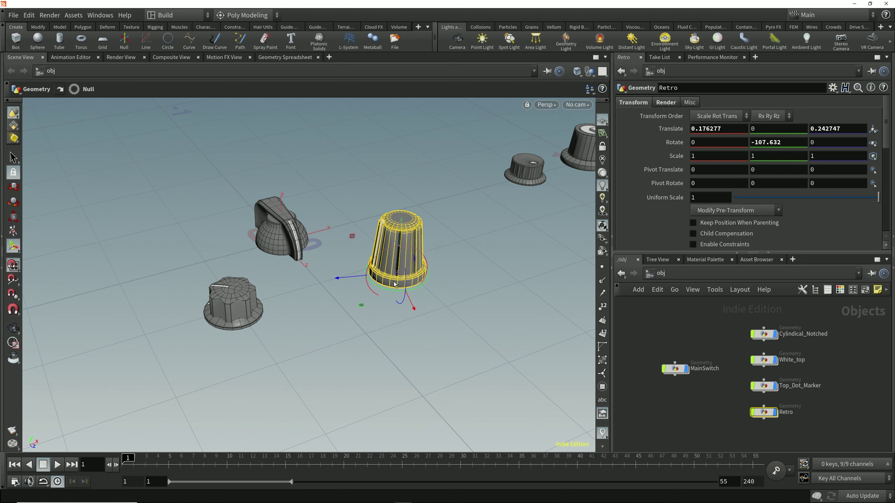
key("Insert")
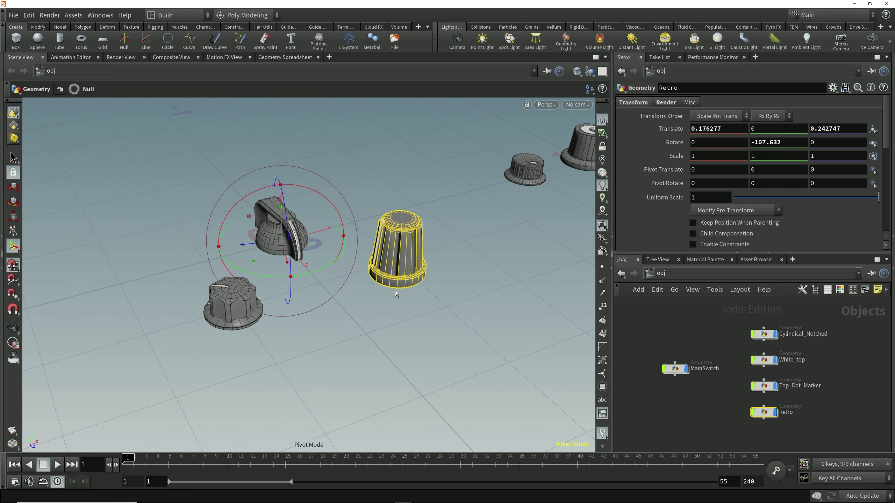
Set the Retro knob's X rotation to -360 and rotate it around the MainSwitch to a Y rotation of about -110.8°
mouse_move(329, 270)
left_mouse_down()
mouse_move(339, 258)
mouse_move(319, 271)
mouse_move(332, 263)
left_mouse_up()
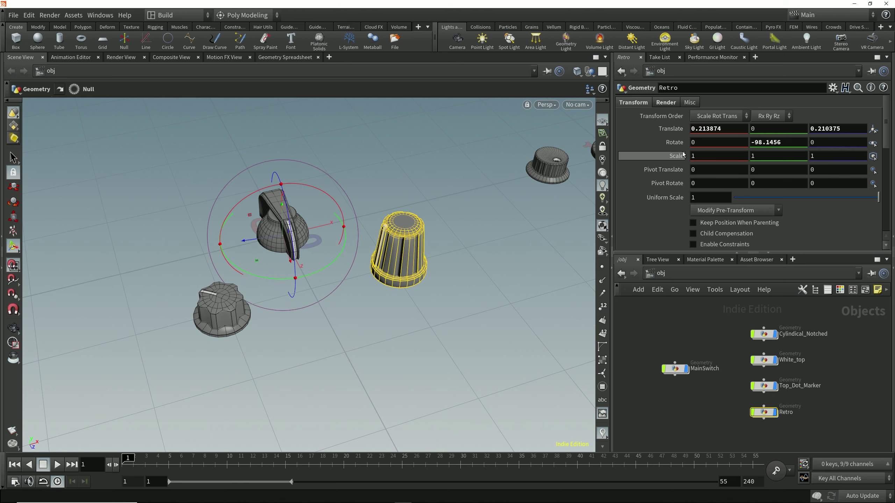
middle_click_drag(697, 144, 527, 153)
middle_click_drag(762, 143, 771, 107)
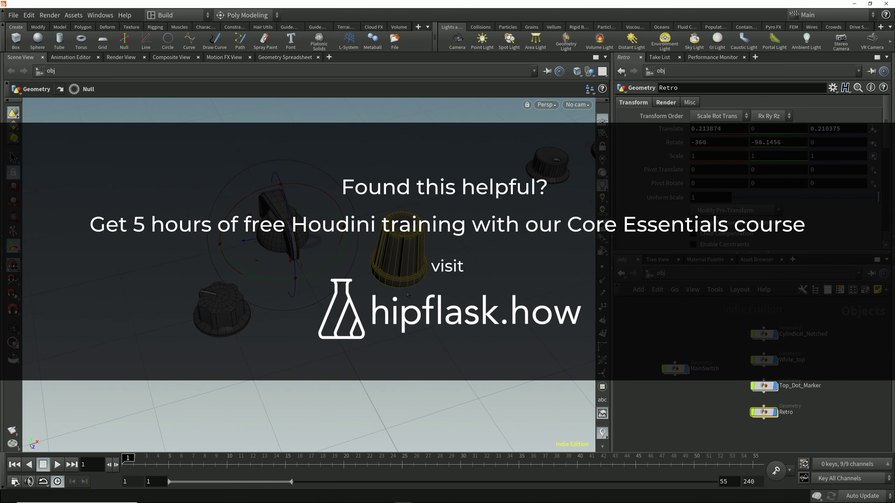
left_click_drag(334, 267, 321, 276)
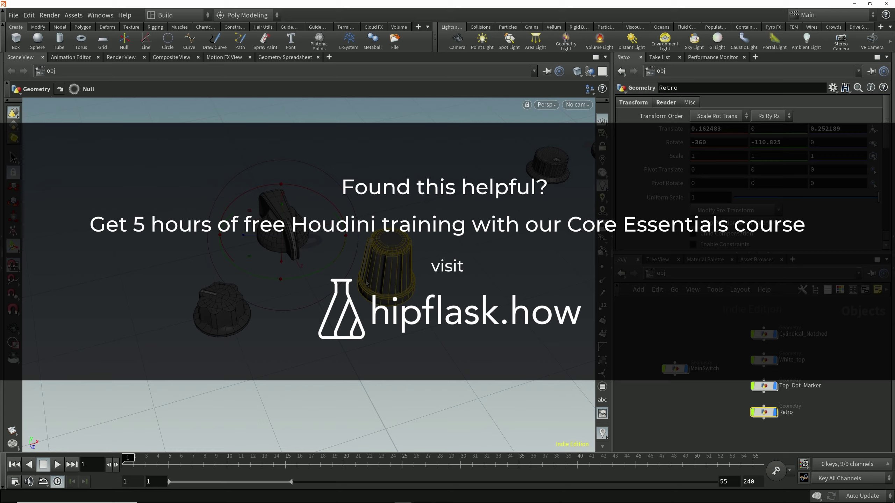